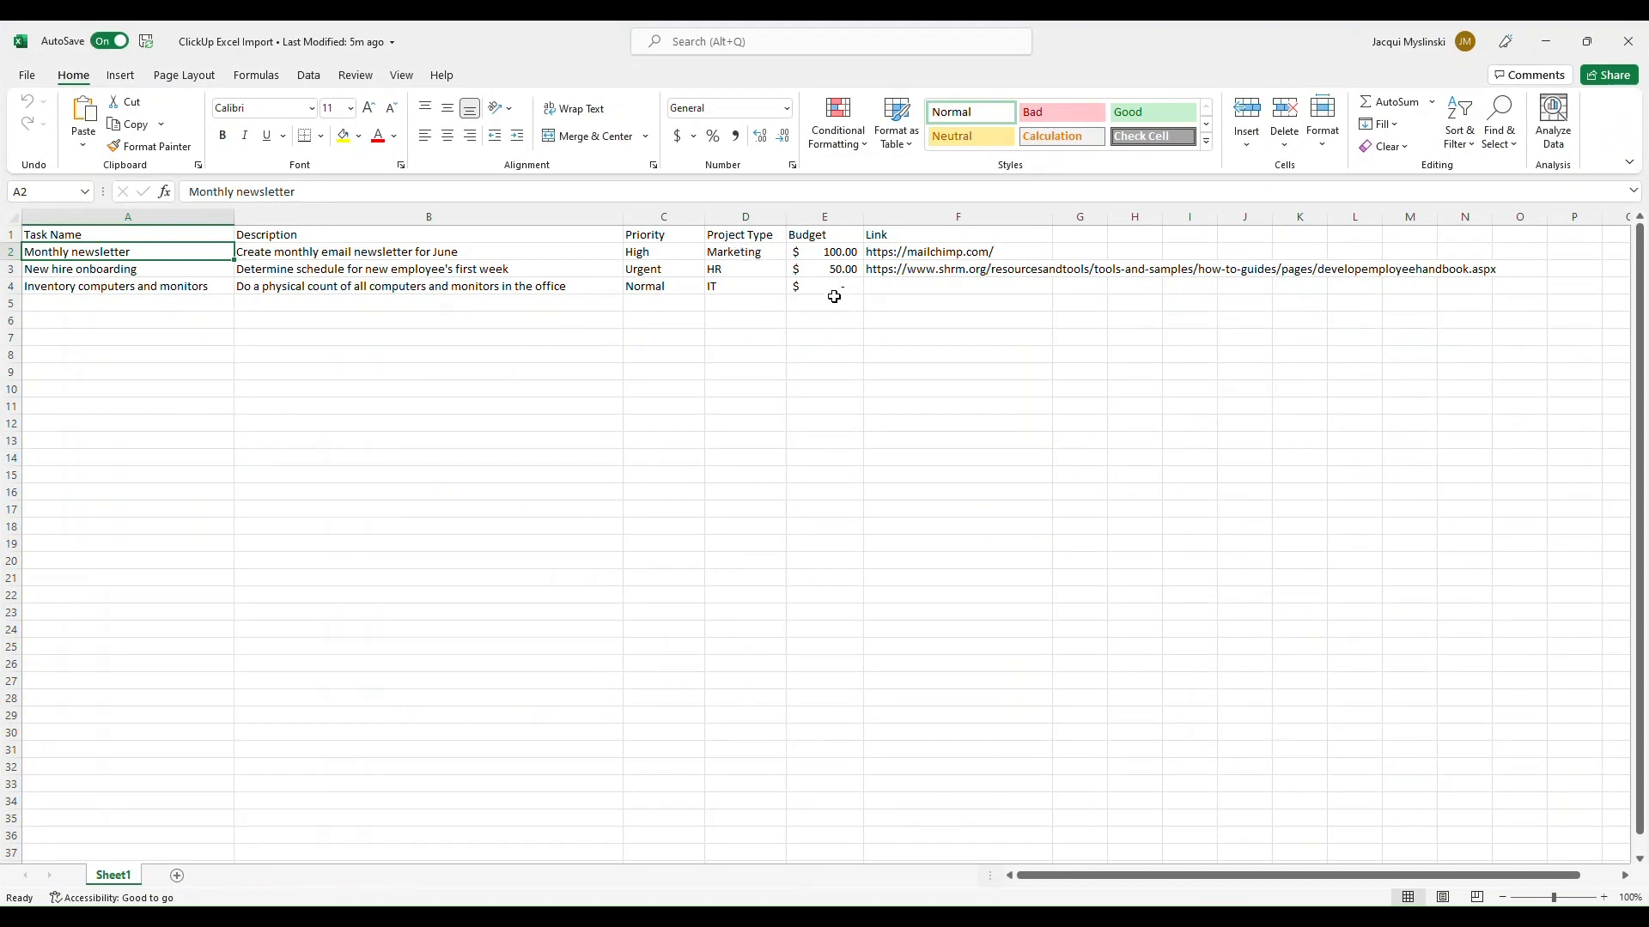
- Switch to ClickUp and examine the Project Type options and the custom fields of the Create employee handbook task, including empty ones
key("alt+Tab")
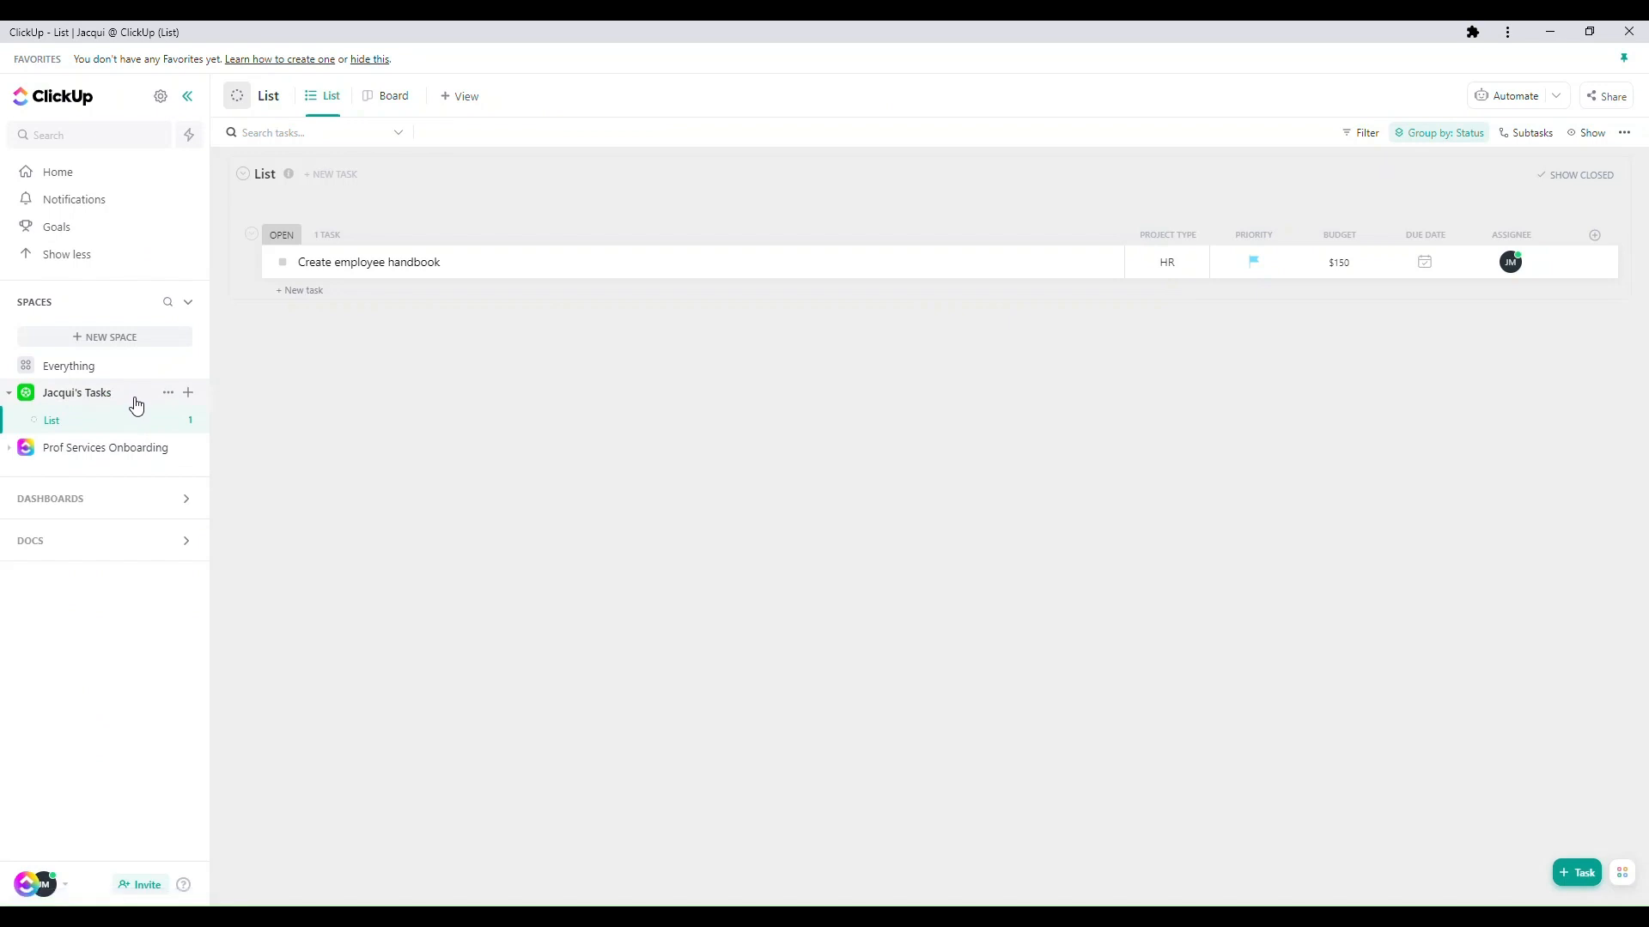
left_click(1175, 271)
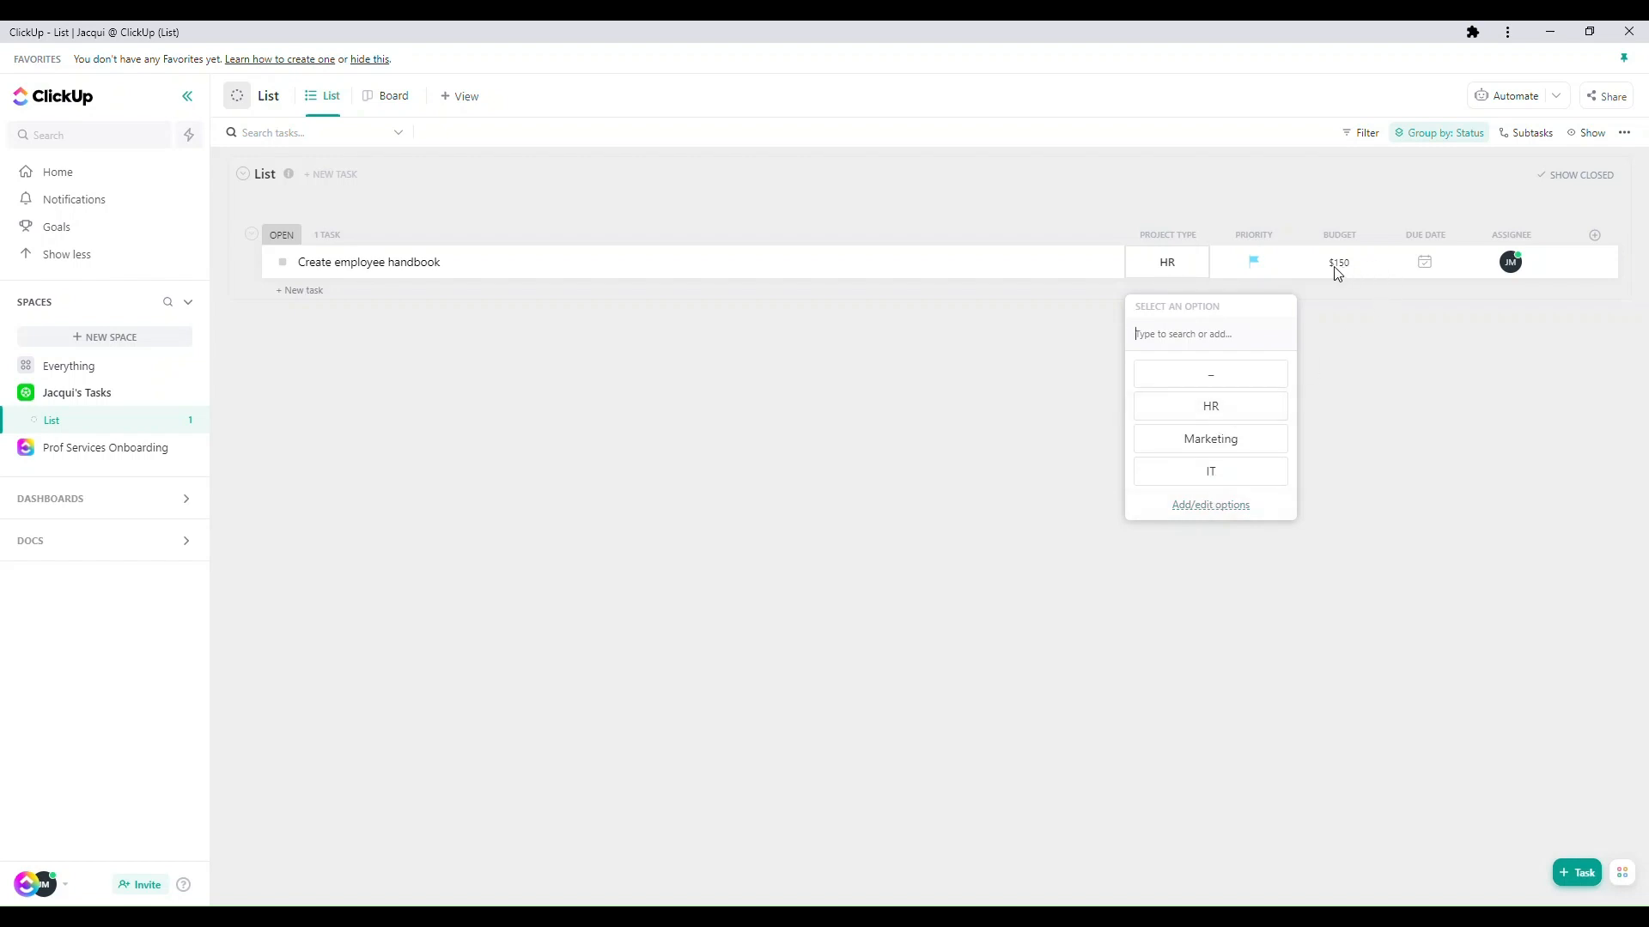
left_click(88, 420)
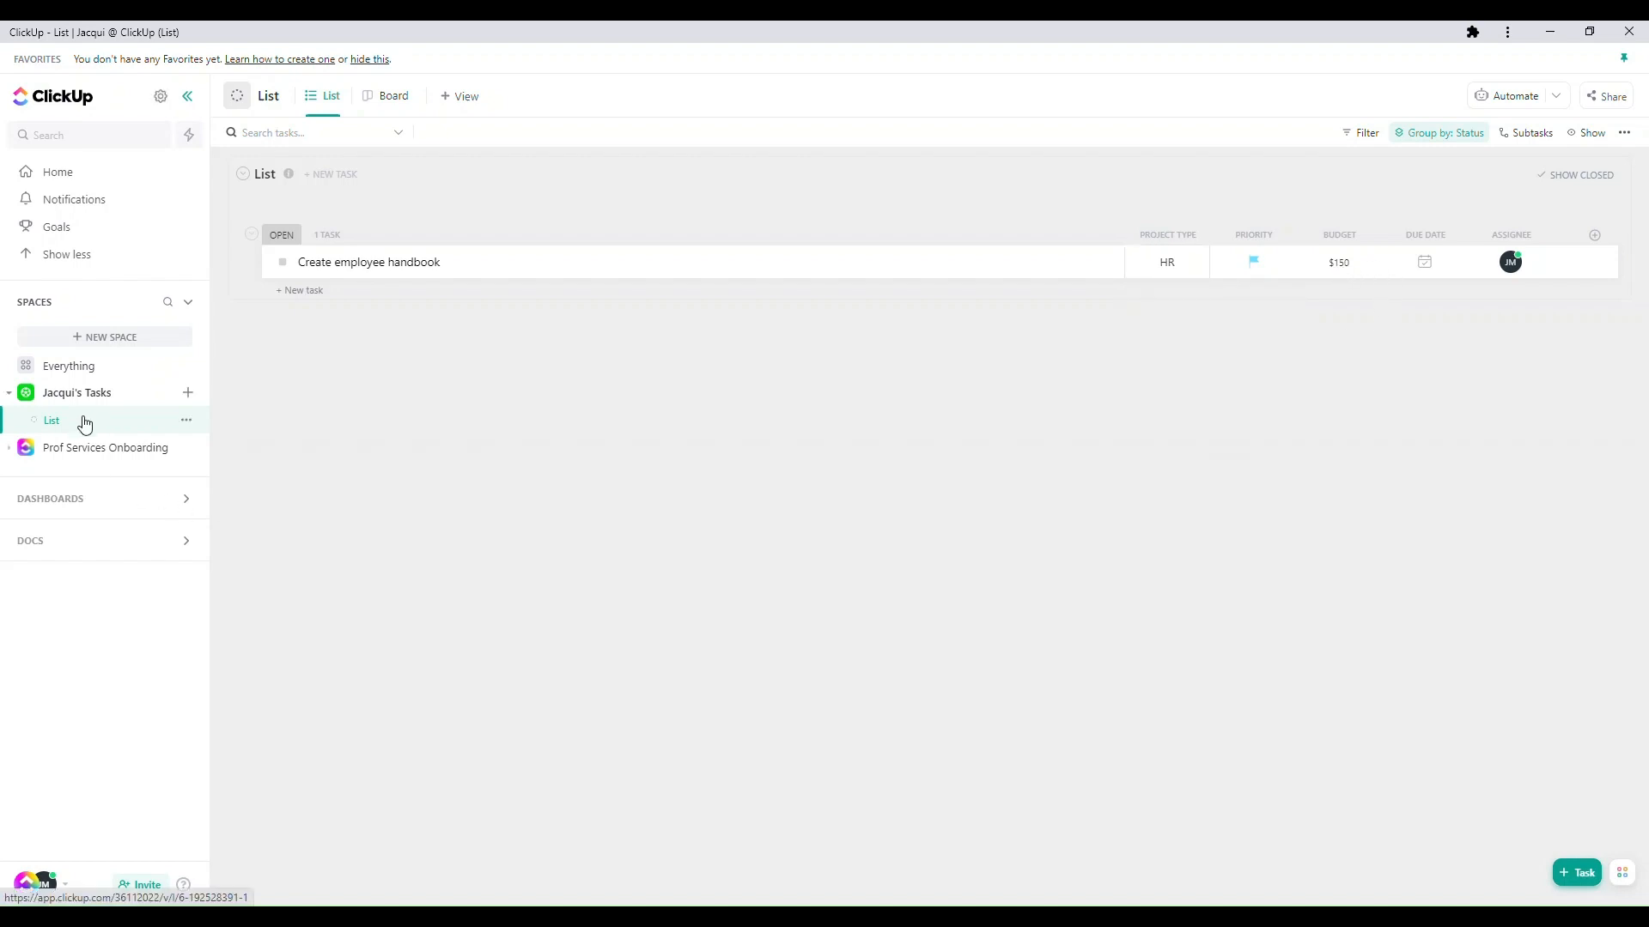
left_click(426, 269)
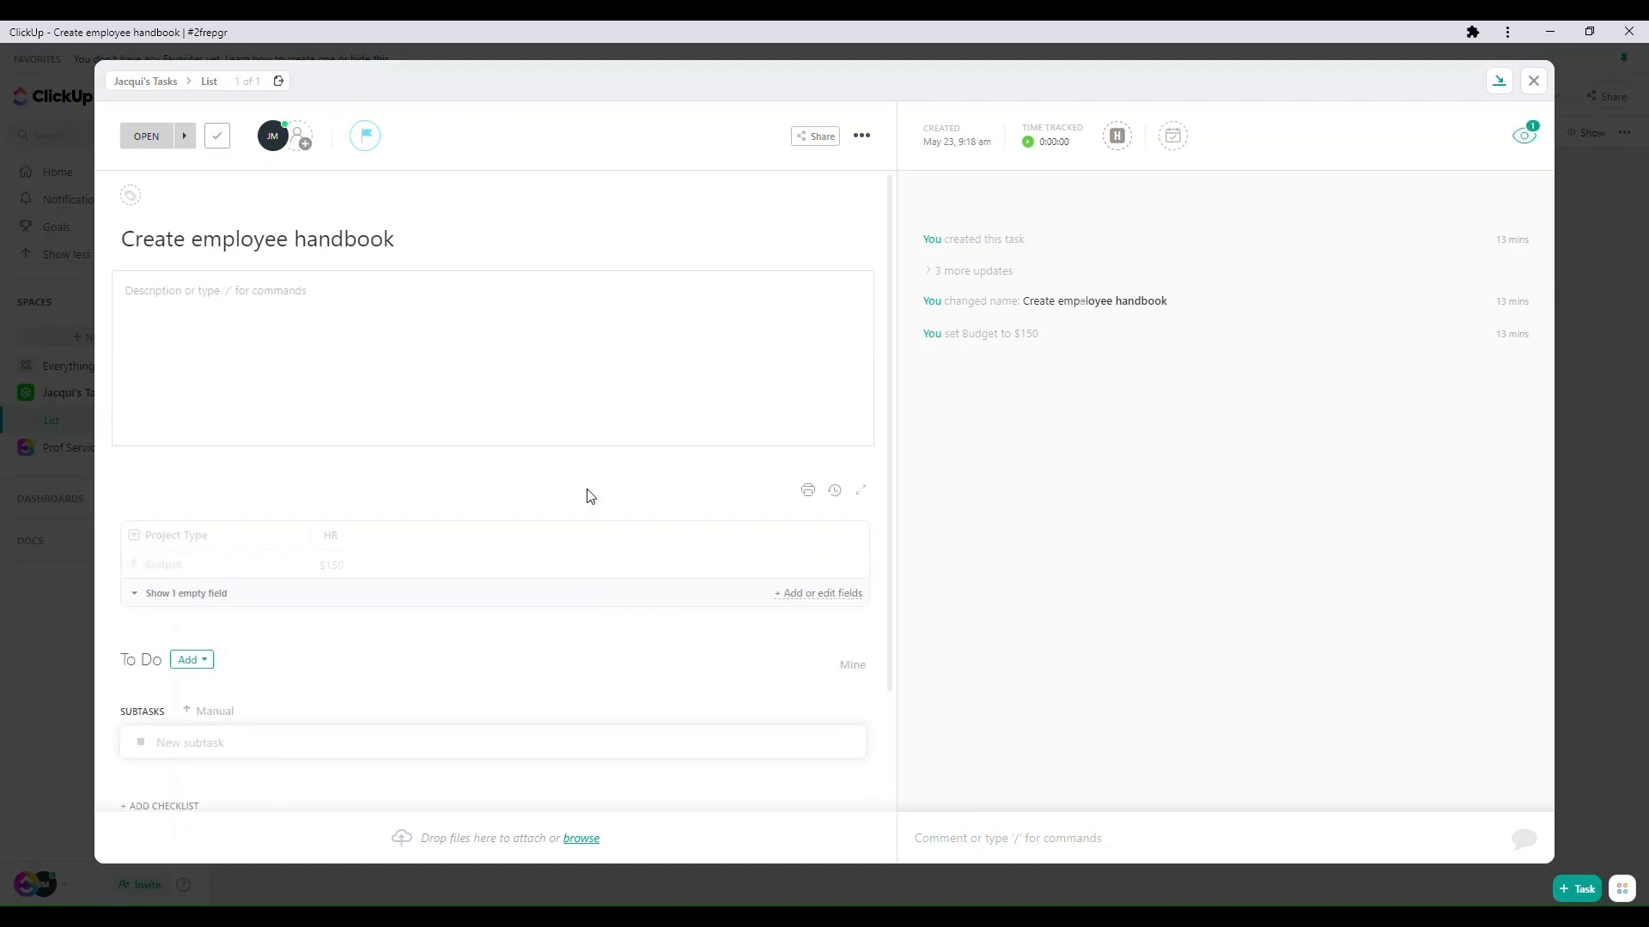
left_click(161, 593)
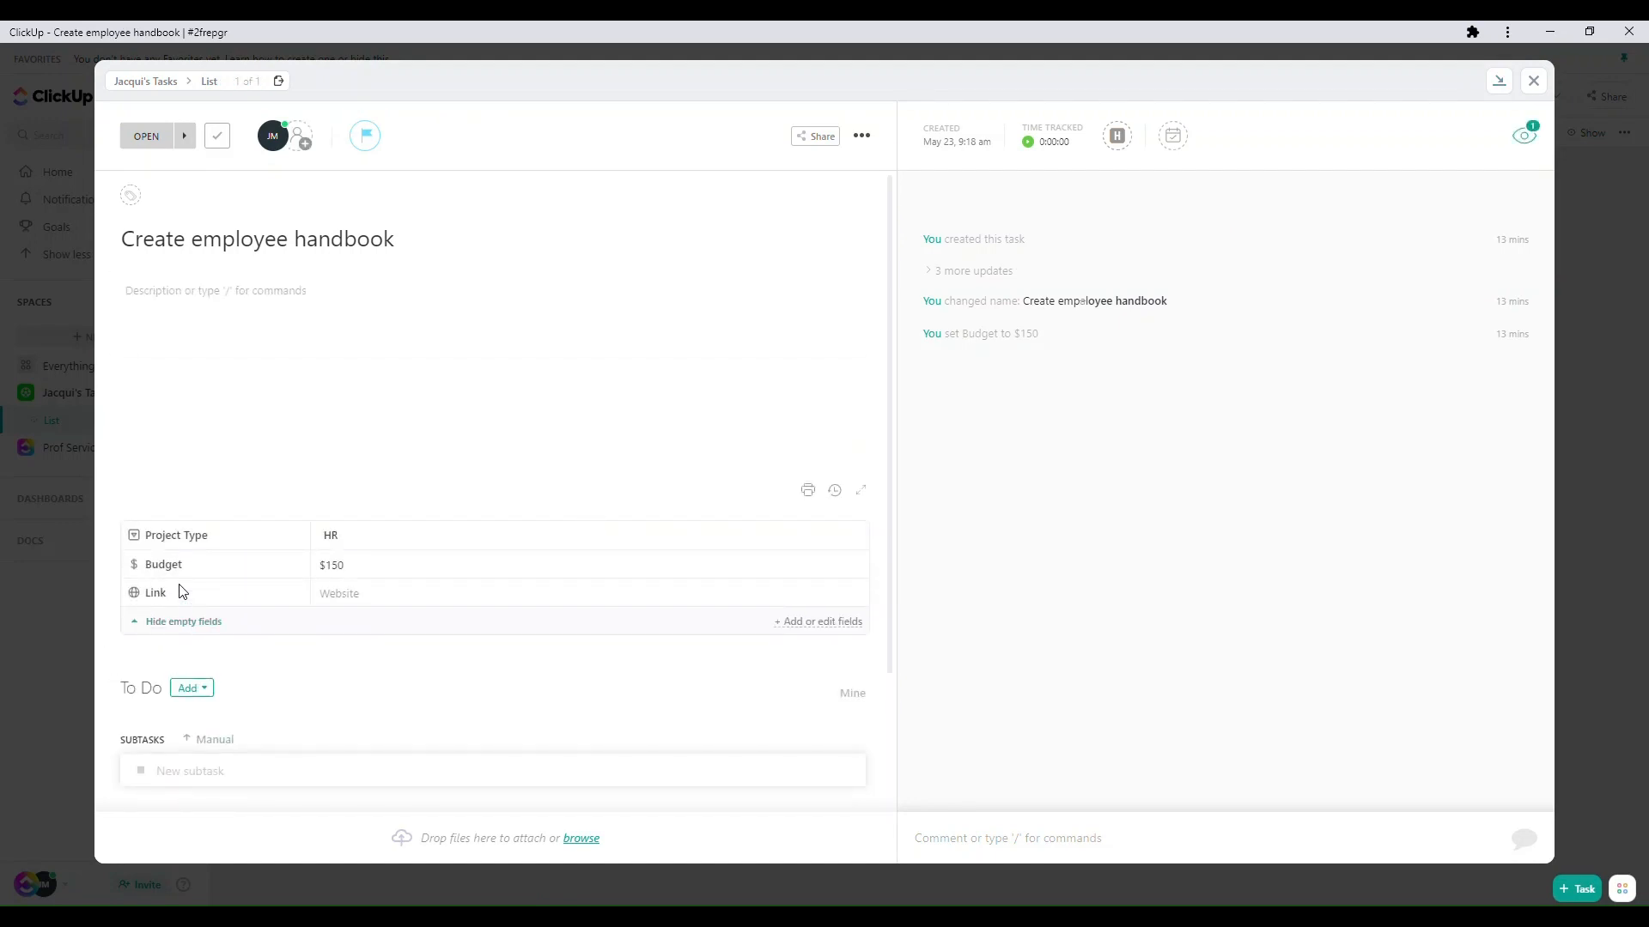
left_click(1532, 82)
- Show the Link field as a column in the task list and place it between Budget and Due Date
left_click(1595, 236)
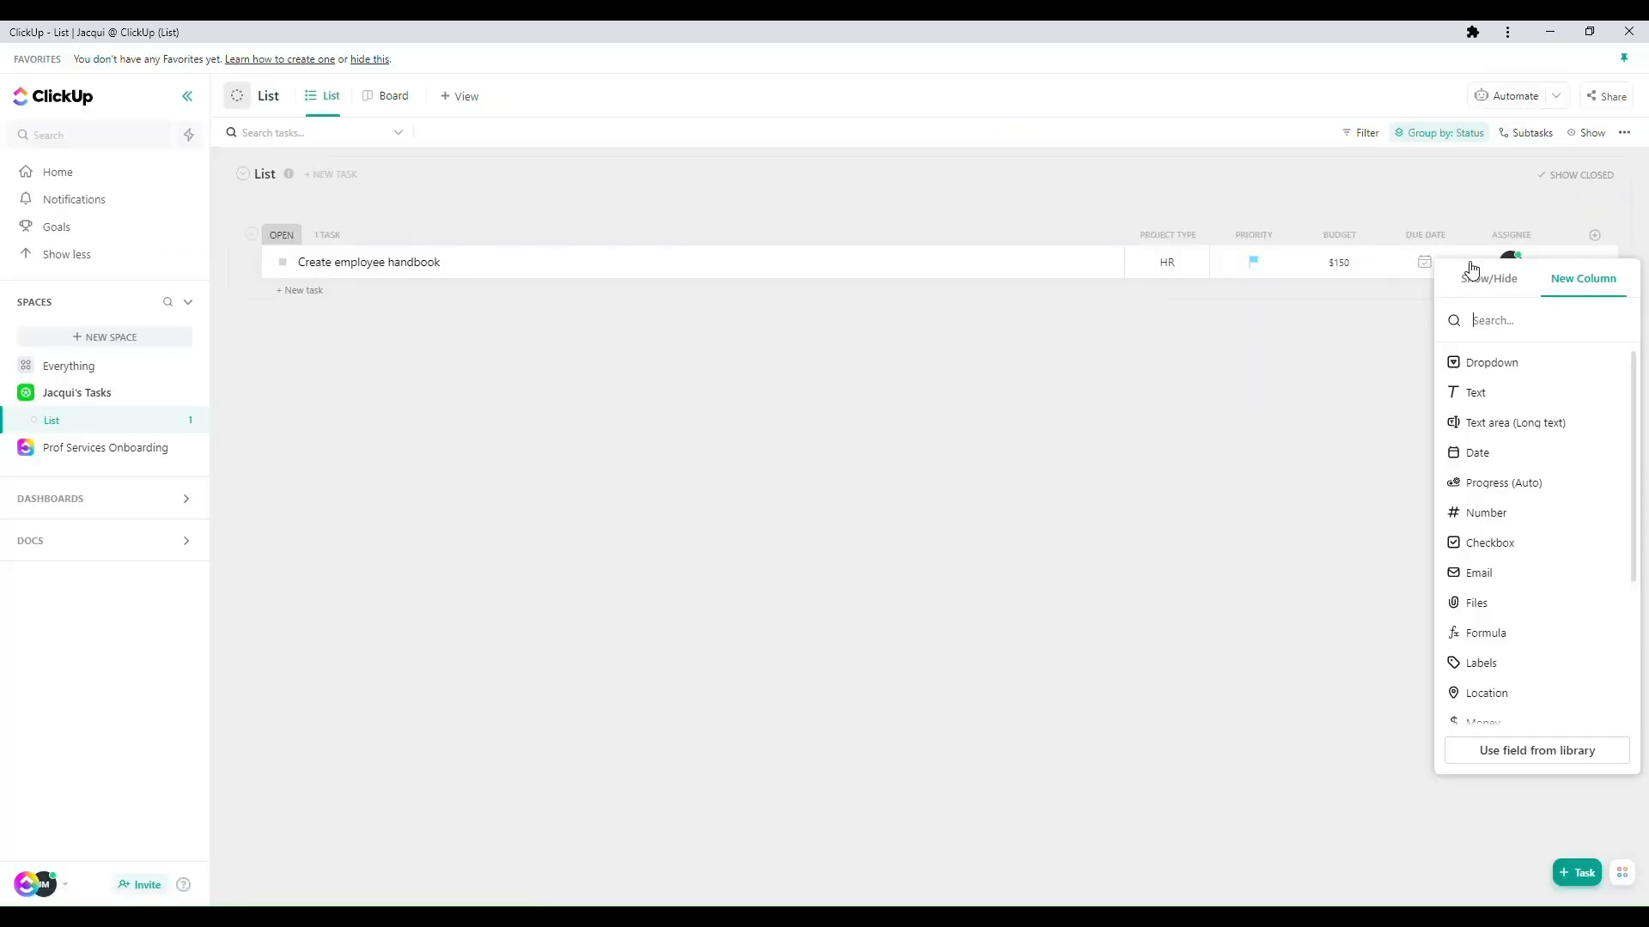
scroll(1487, 537, "down", 5)
left_click(1476, 710)
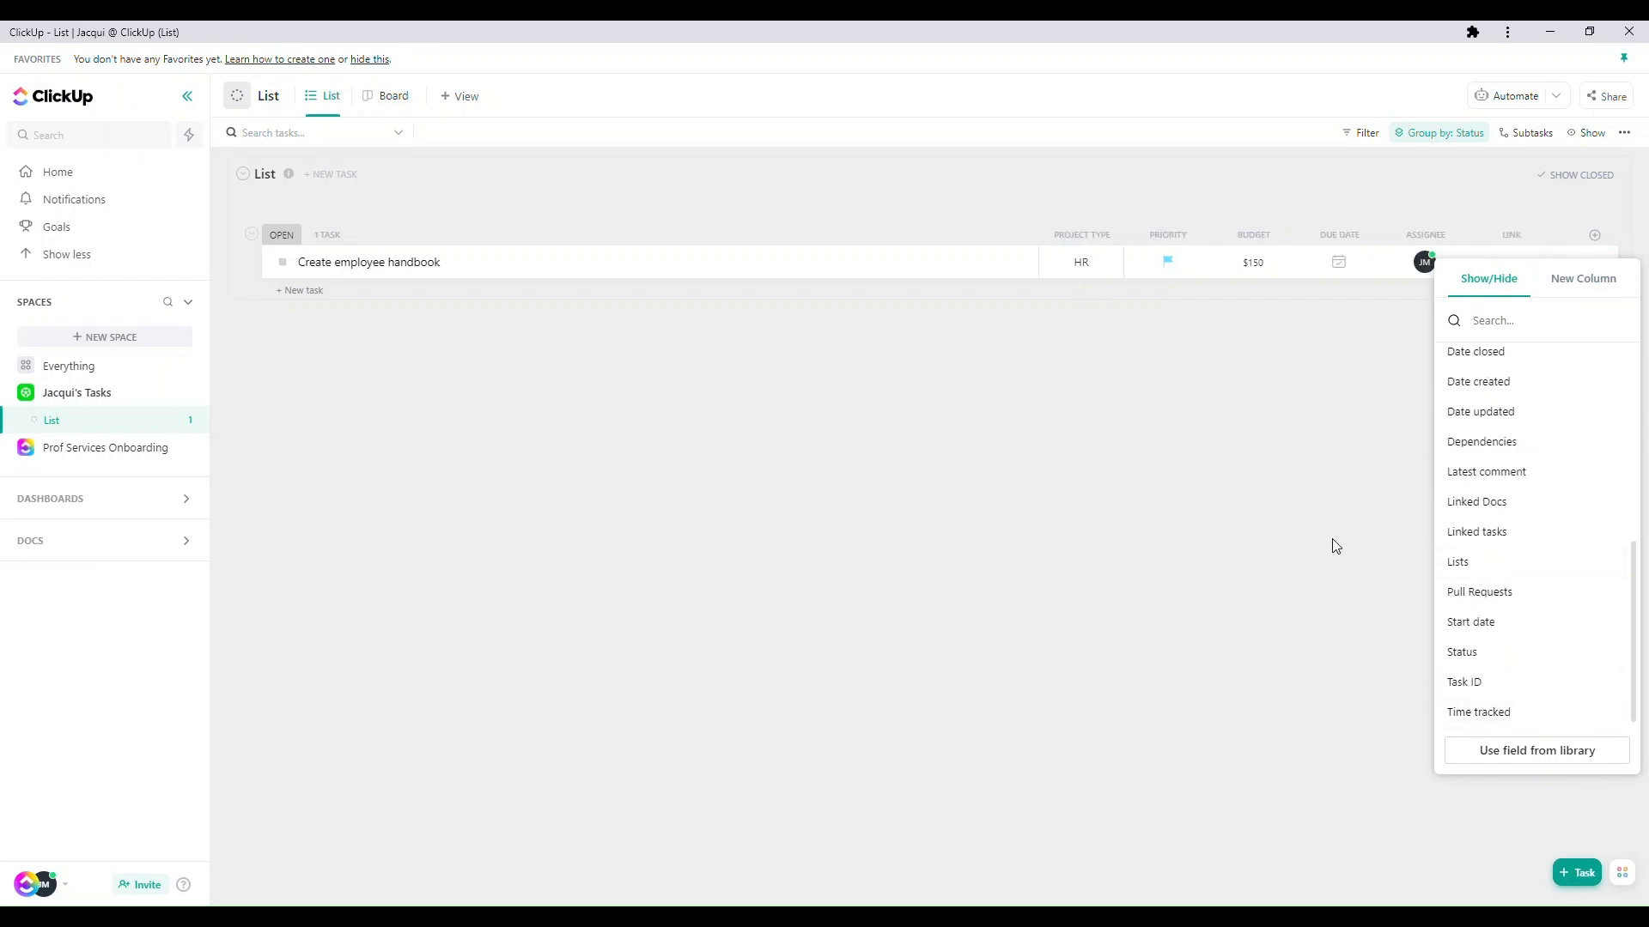
left_click(1332, 544)
left_click_drag(1509, 240, 912, 478)
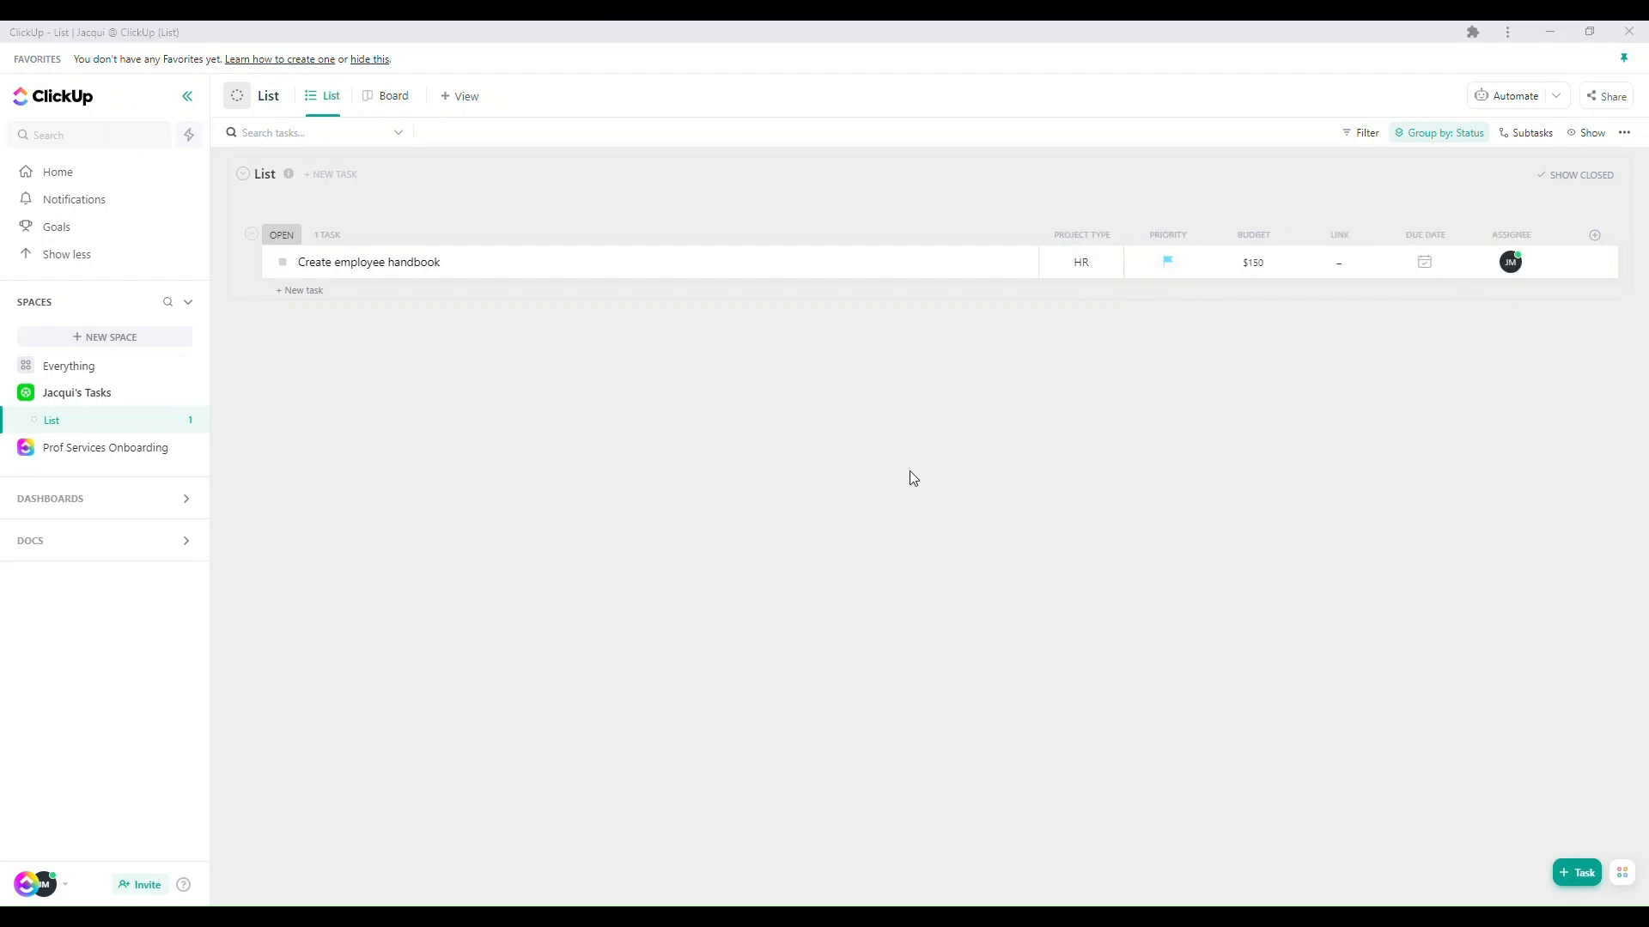
- Switch to Excel and review the column headers, starting from the Task Name cell A1
key("alt+Tab")
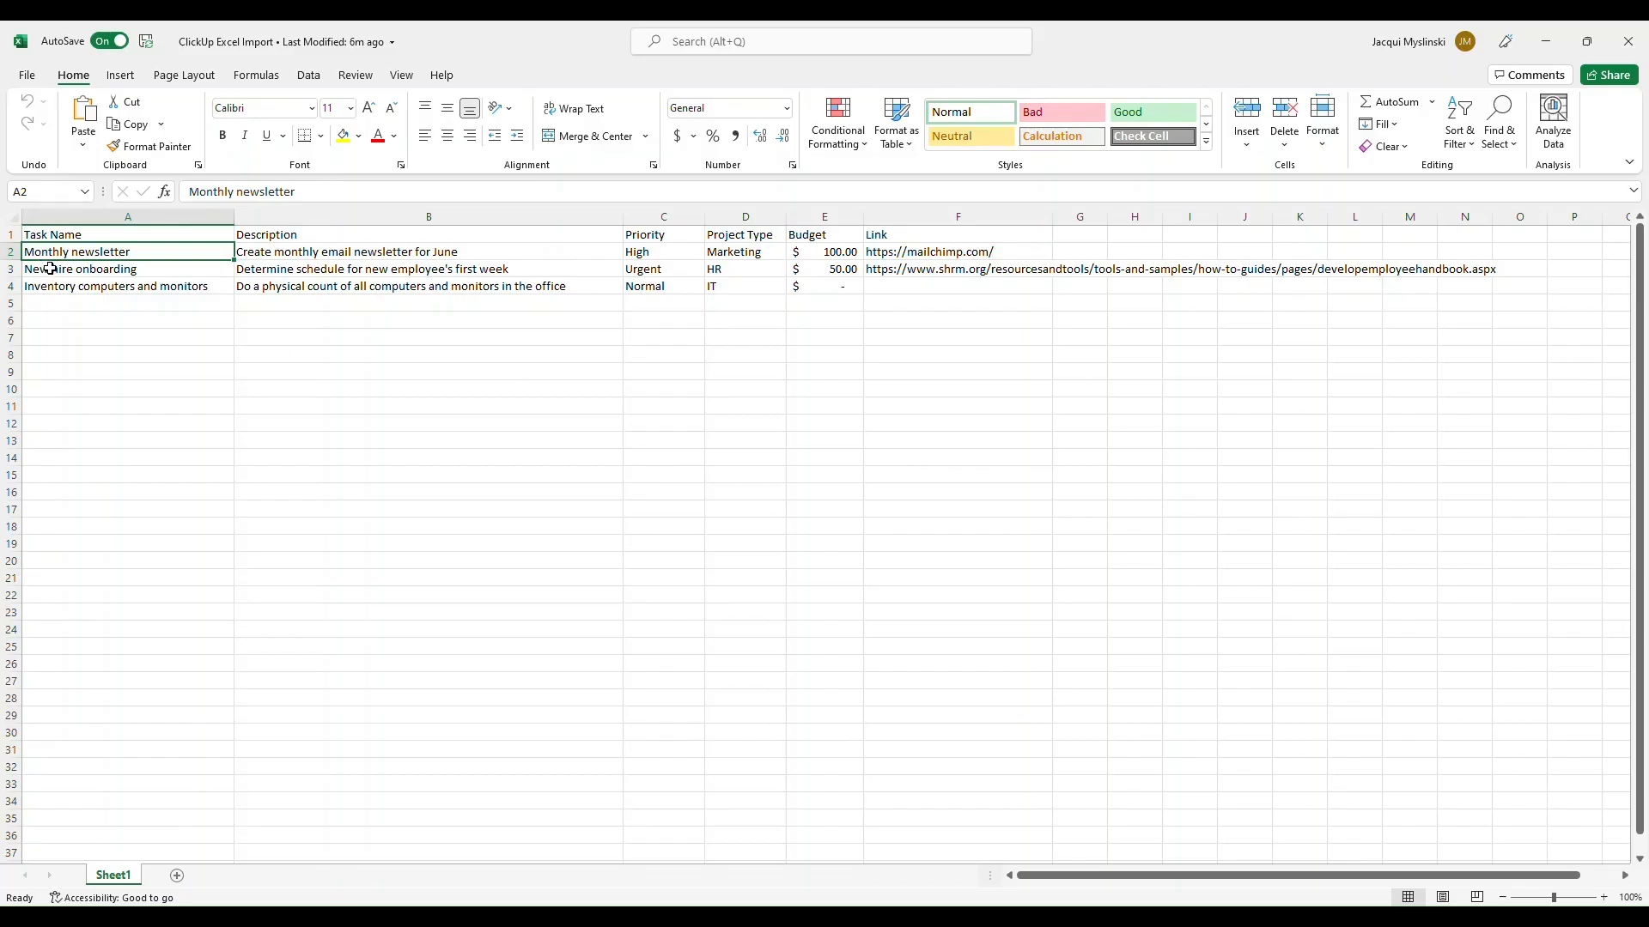
left_click(69, 235)
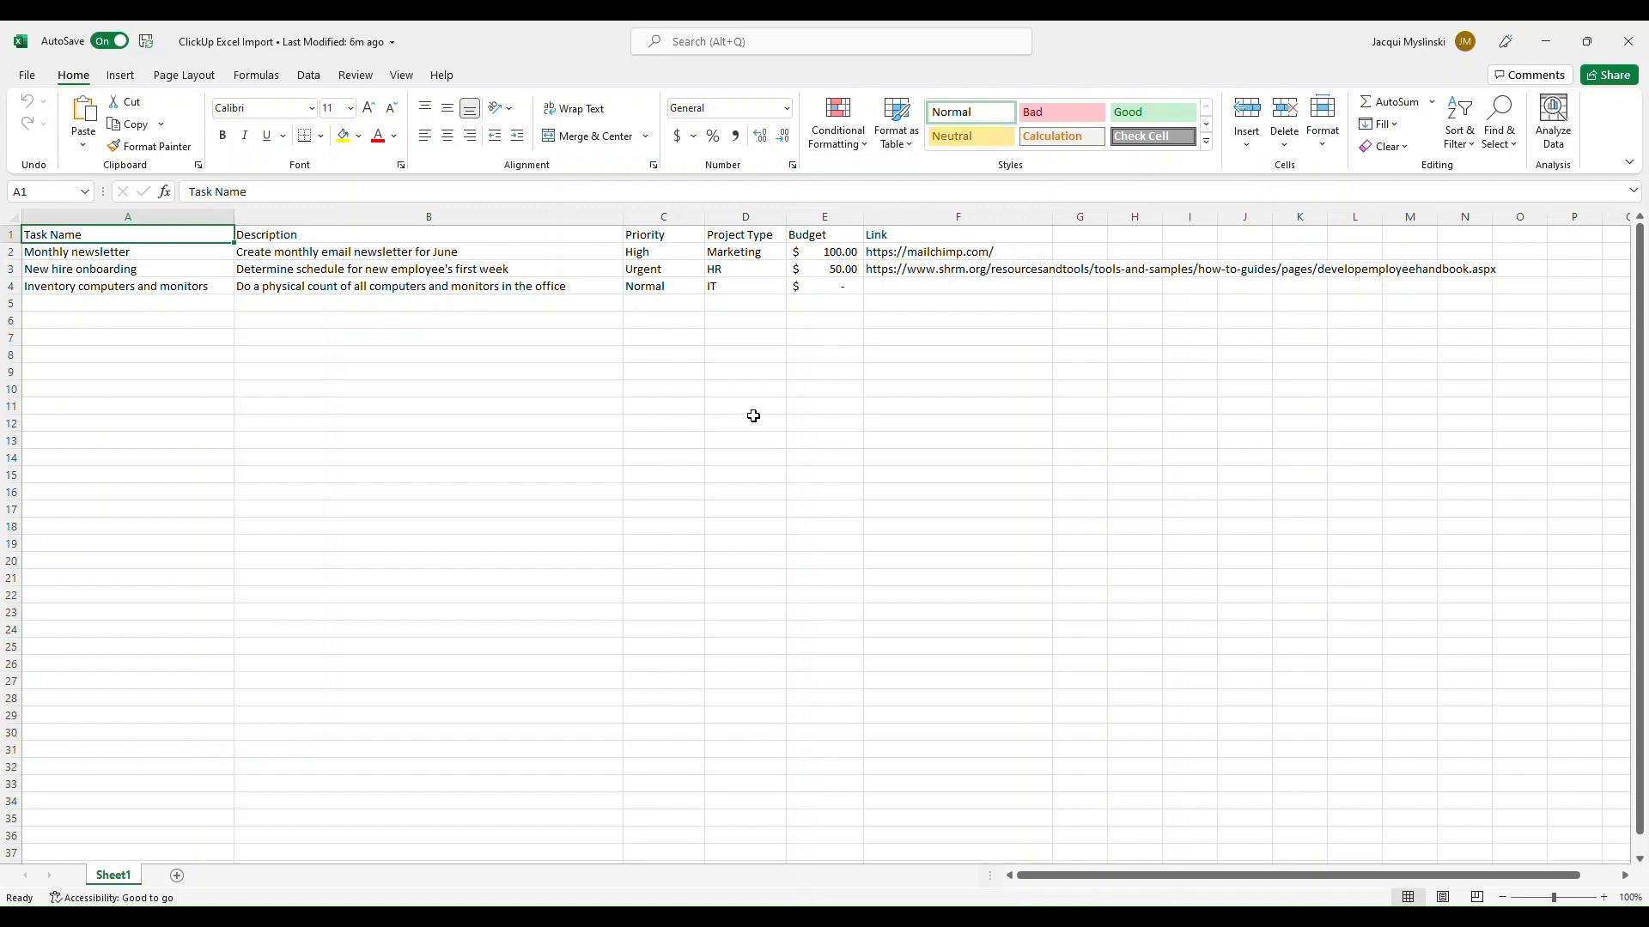
- Switch to ClickUp and start a new Excel & CSV import from the workspace's Import/Export settings
key("alt+Tab")
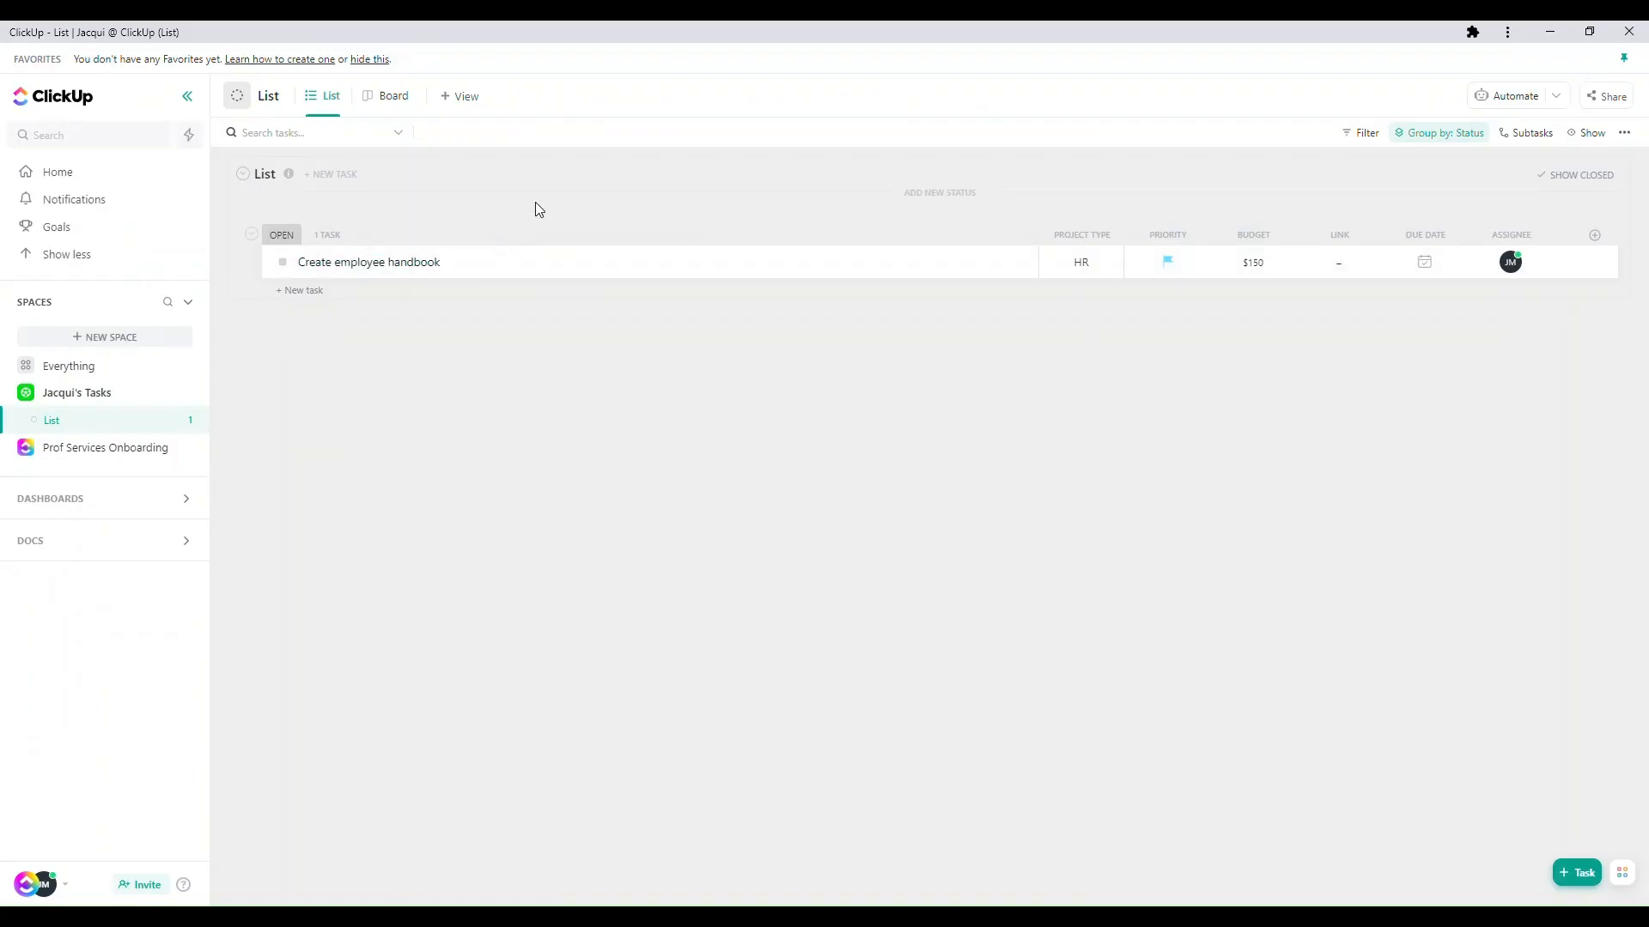
left_click(70, 893)
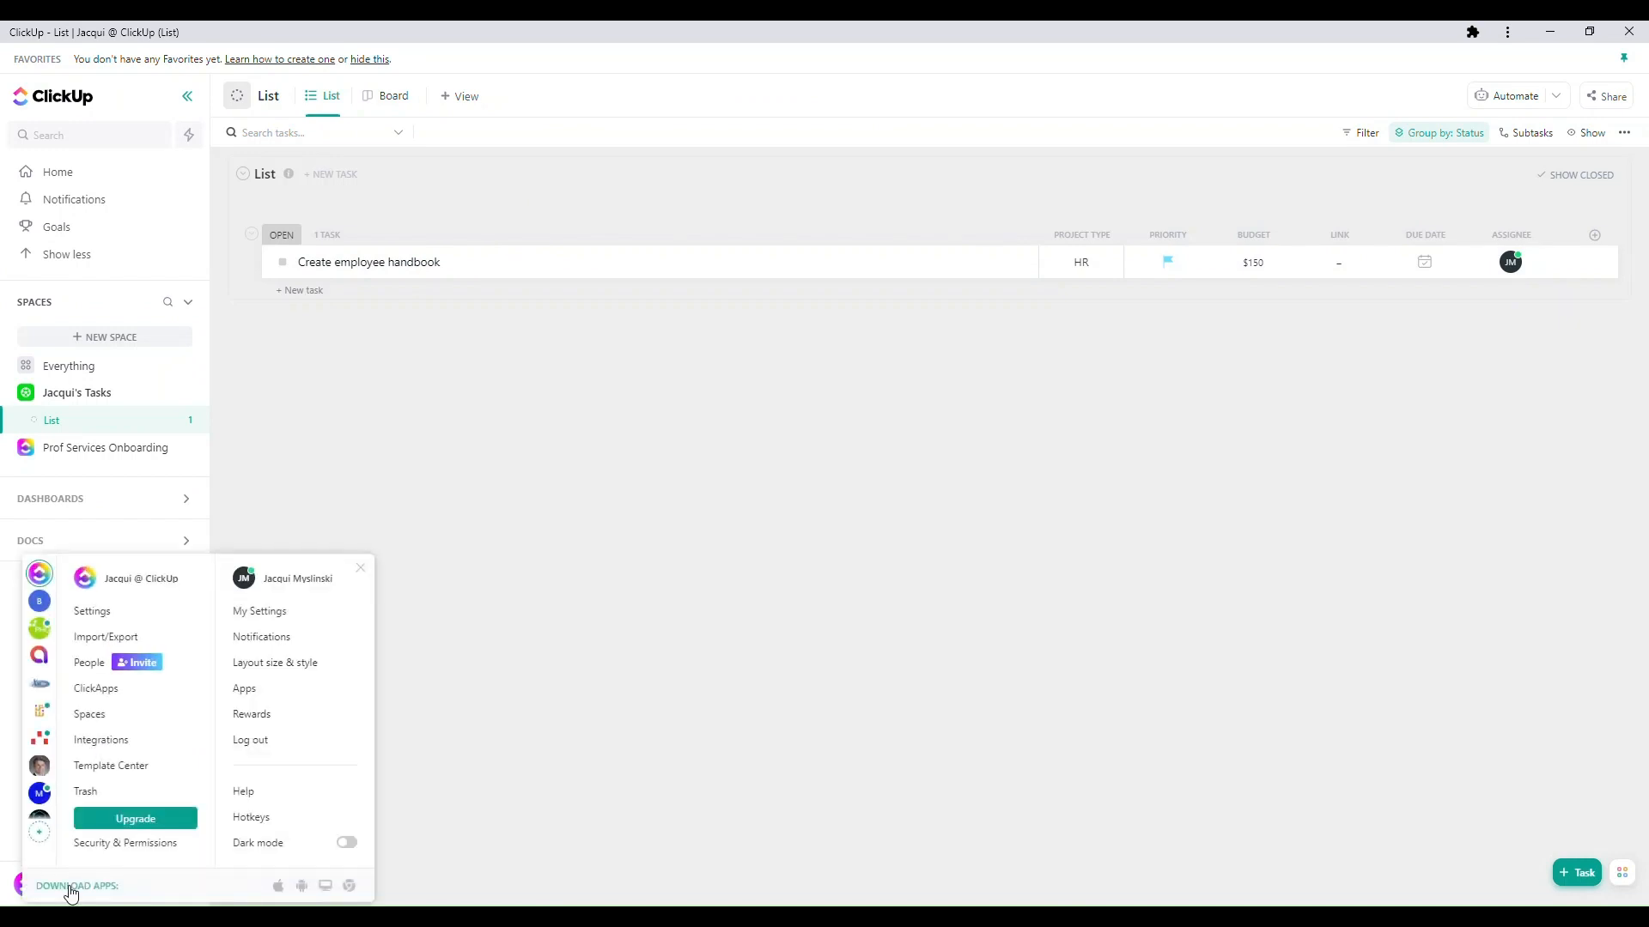
left_click(100, 636)
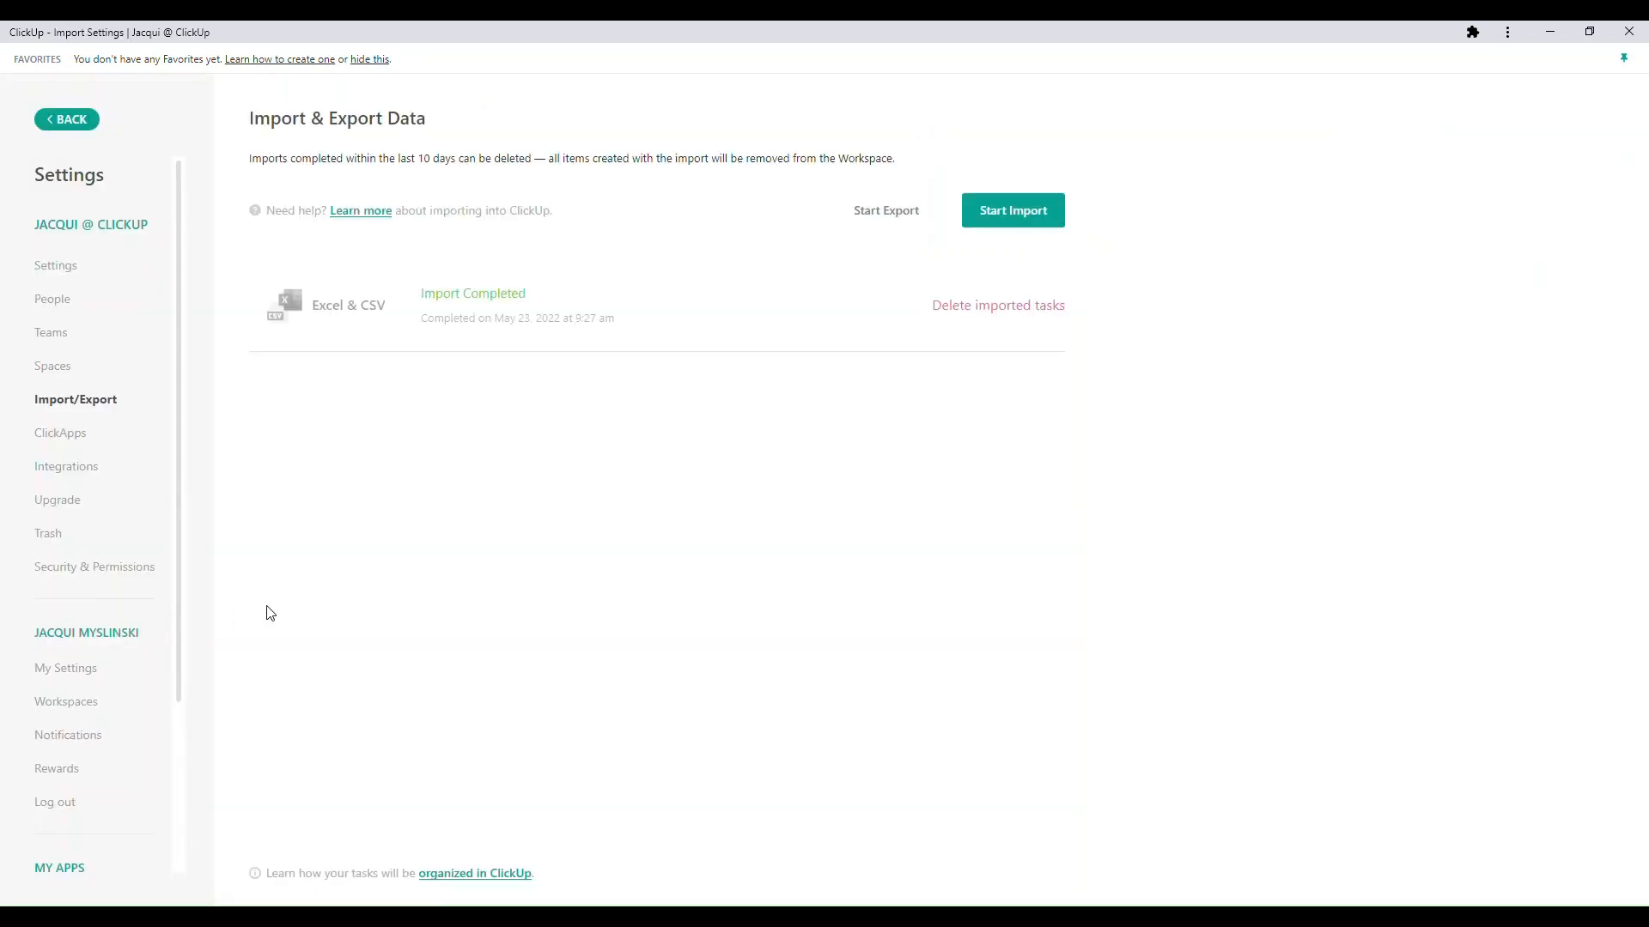
left_click(996, 215)
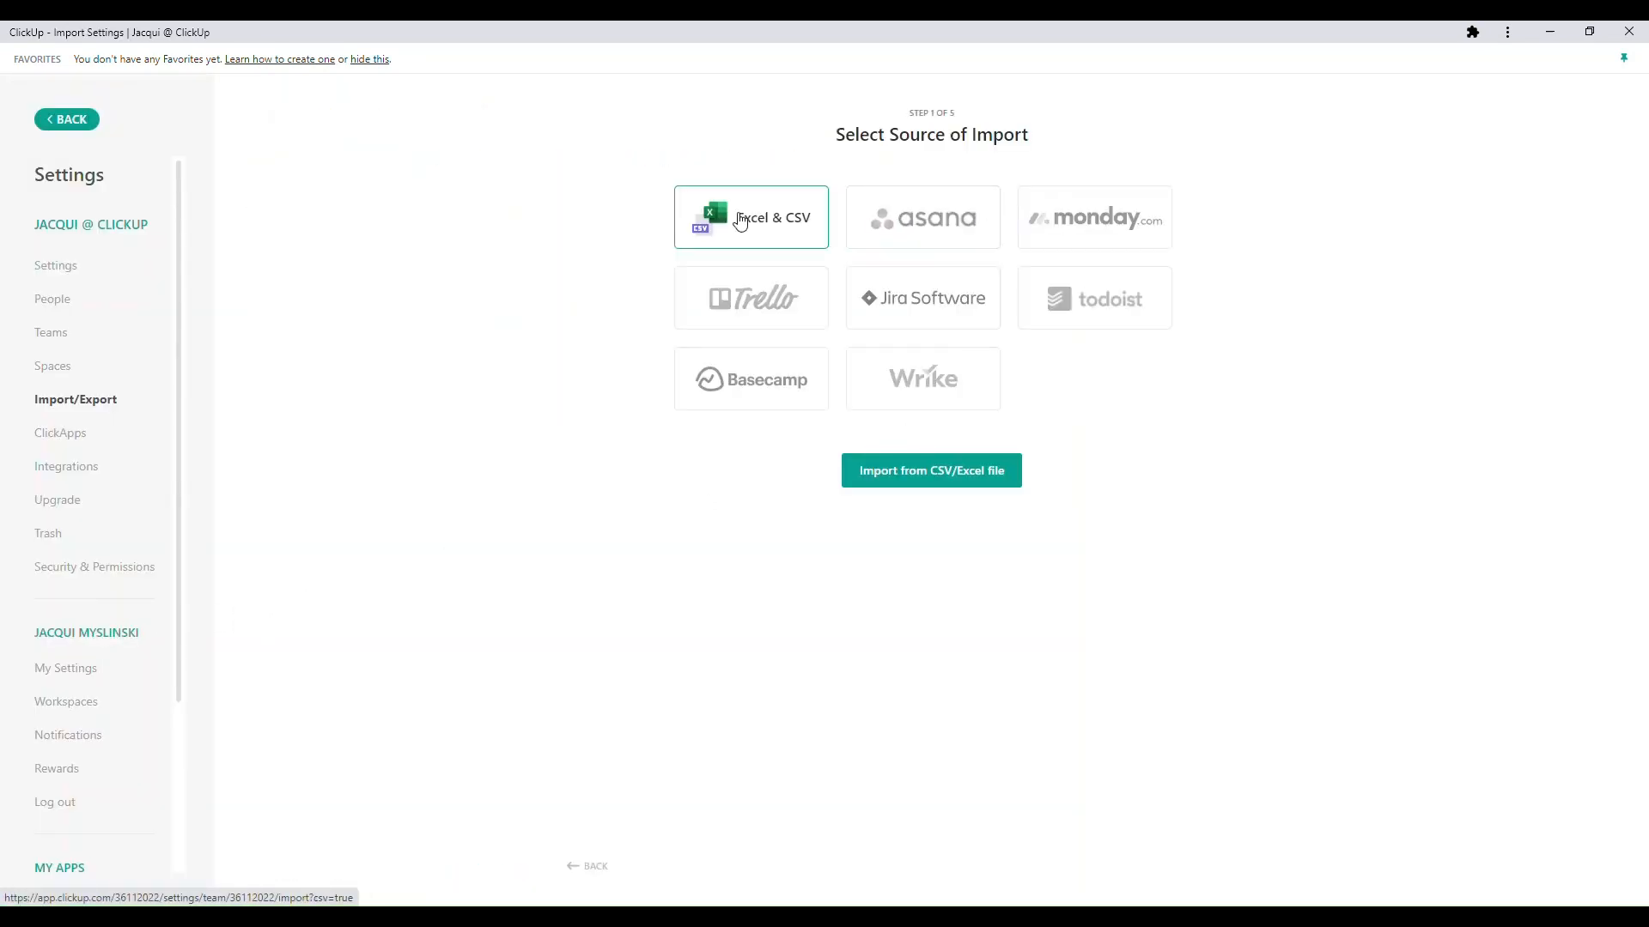
left_click(892, 470)
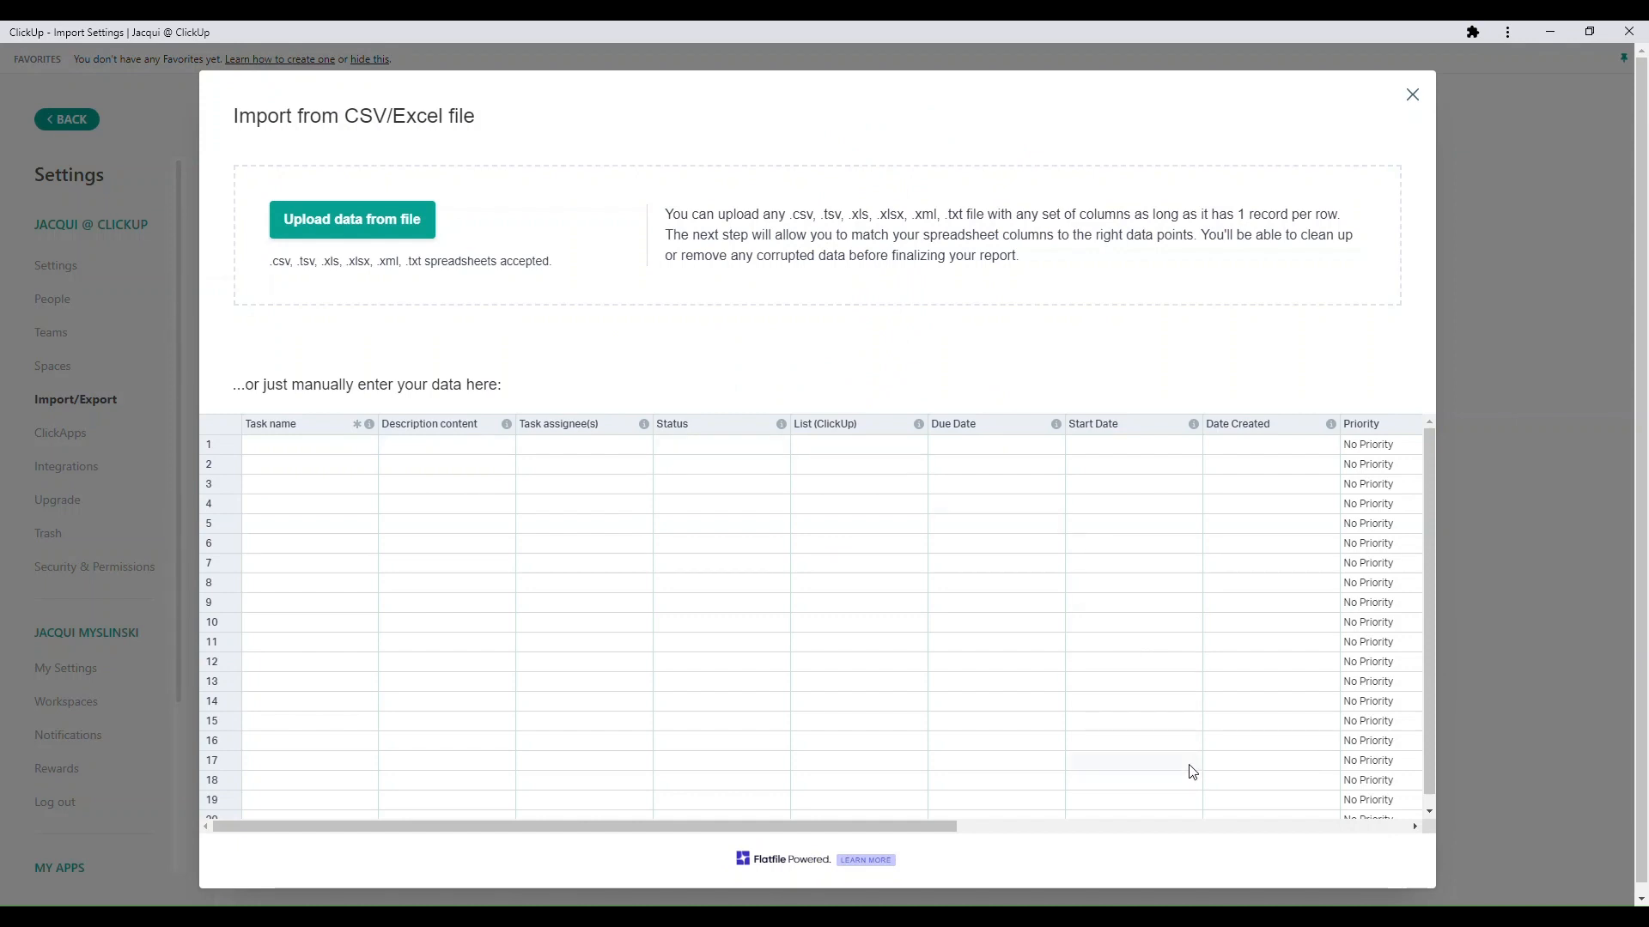
- Try to upload the ClickUp Excel Import workbook as the import's data file
left_click(361, 220)
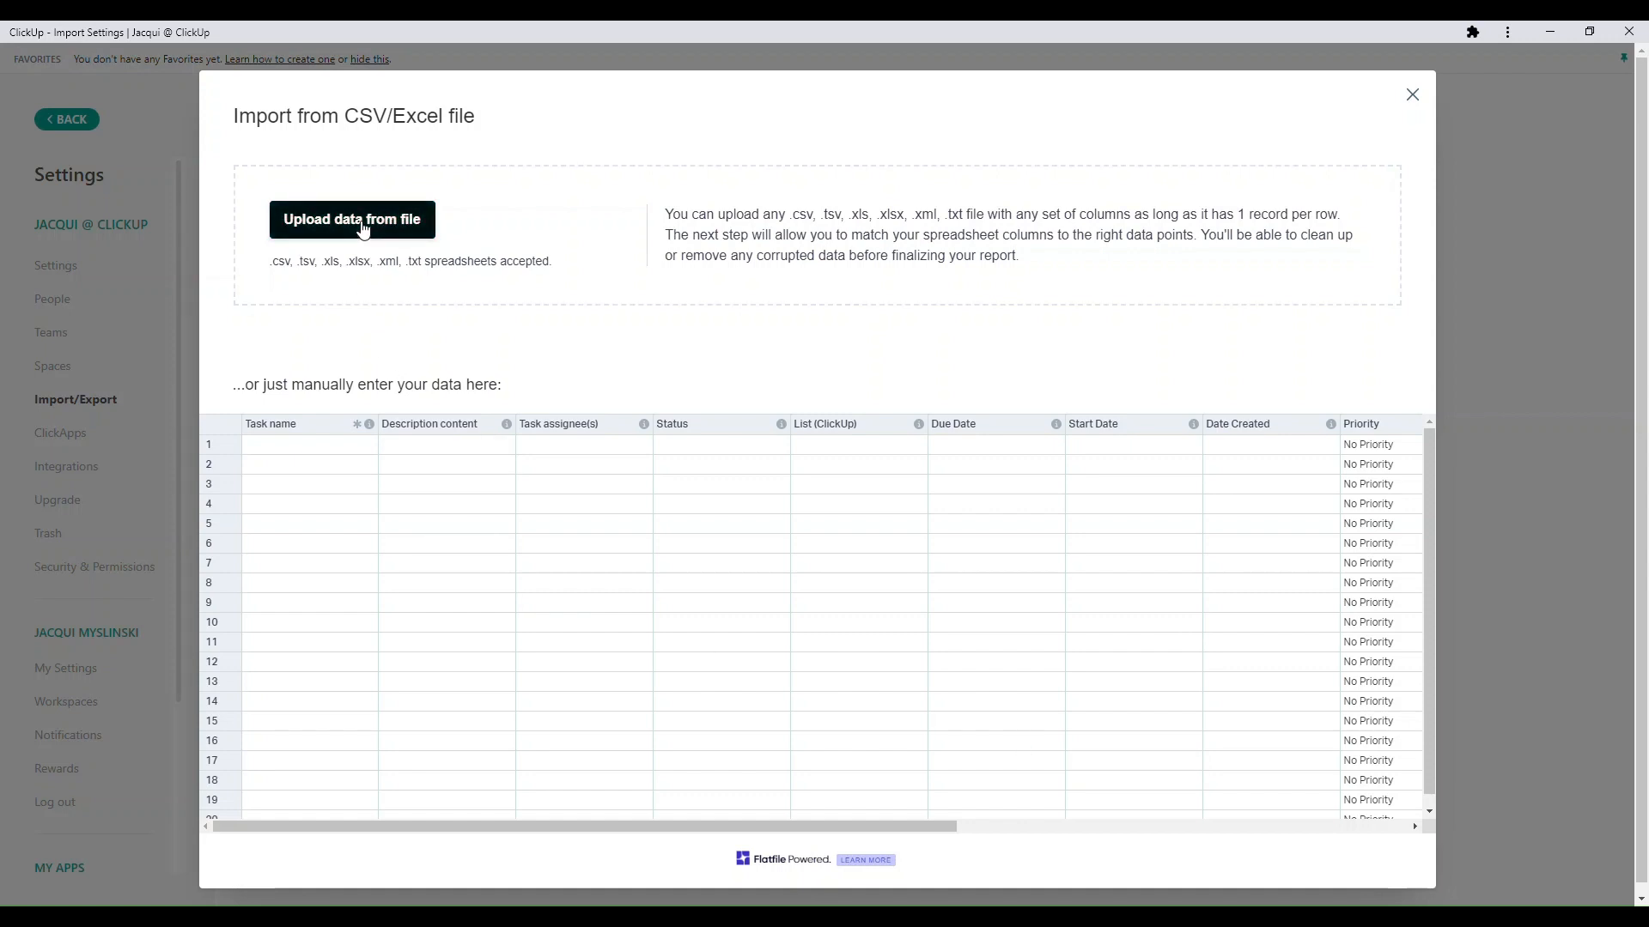
double_click(554, 637)
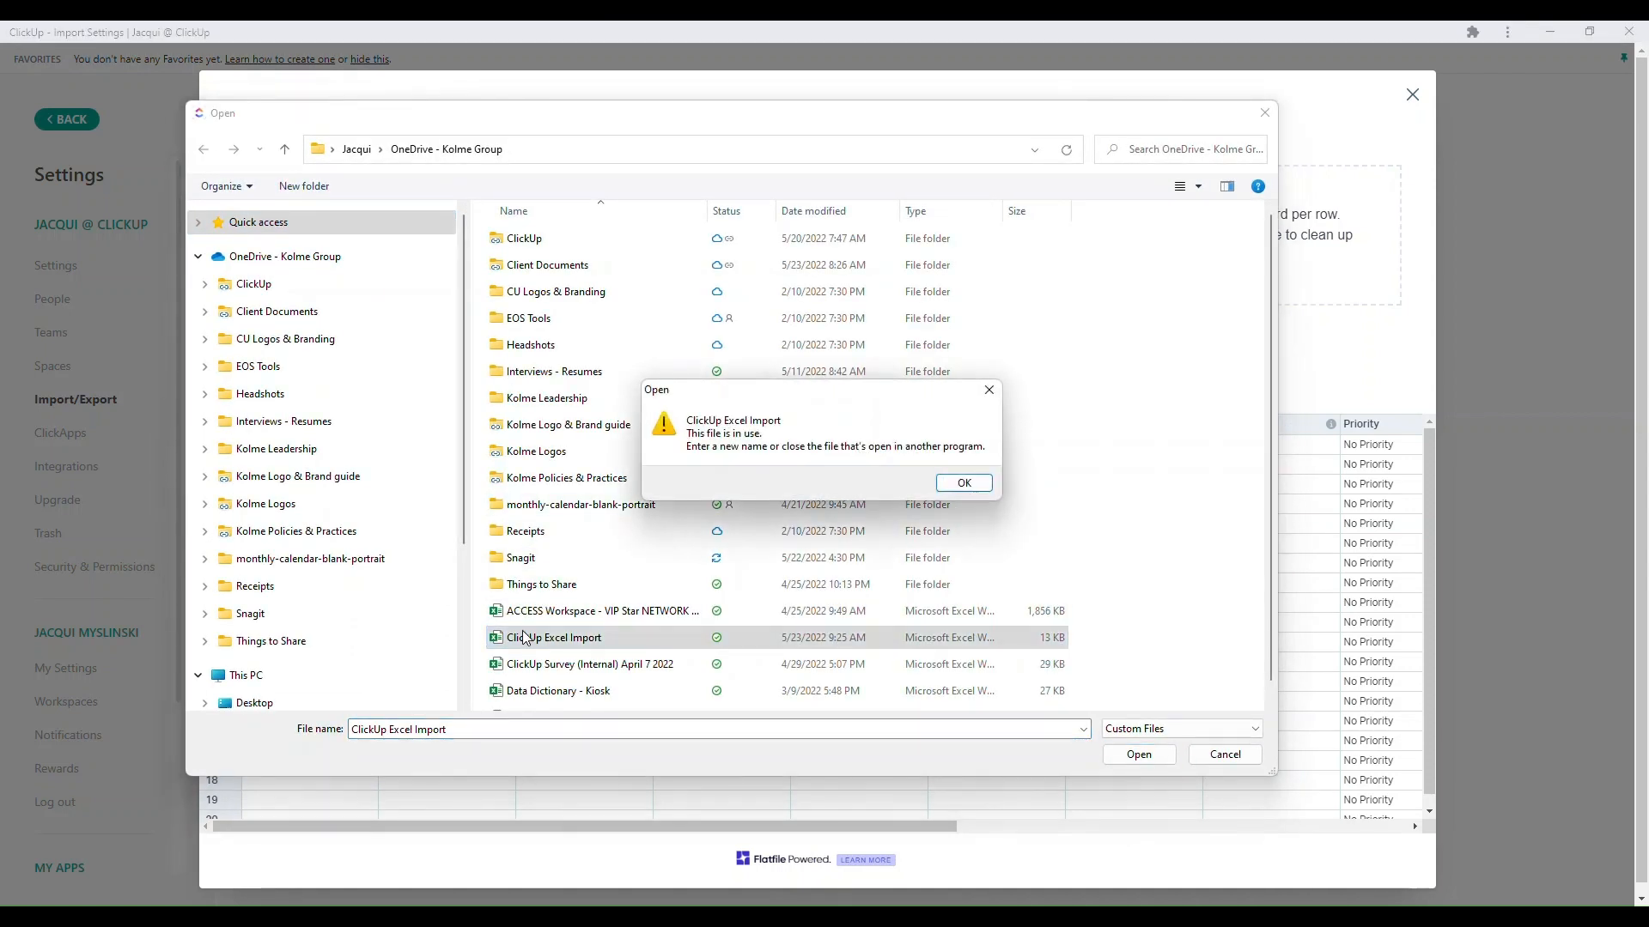
left_click(964, 483)
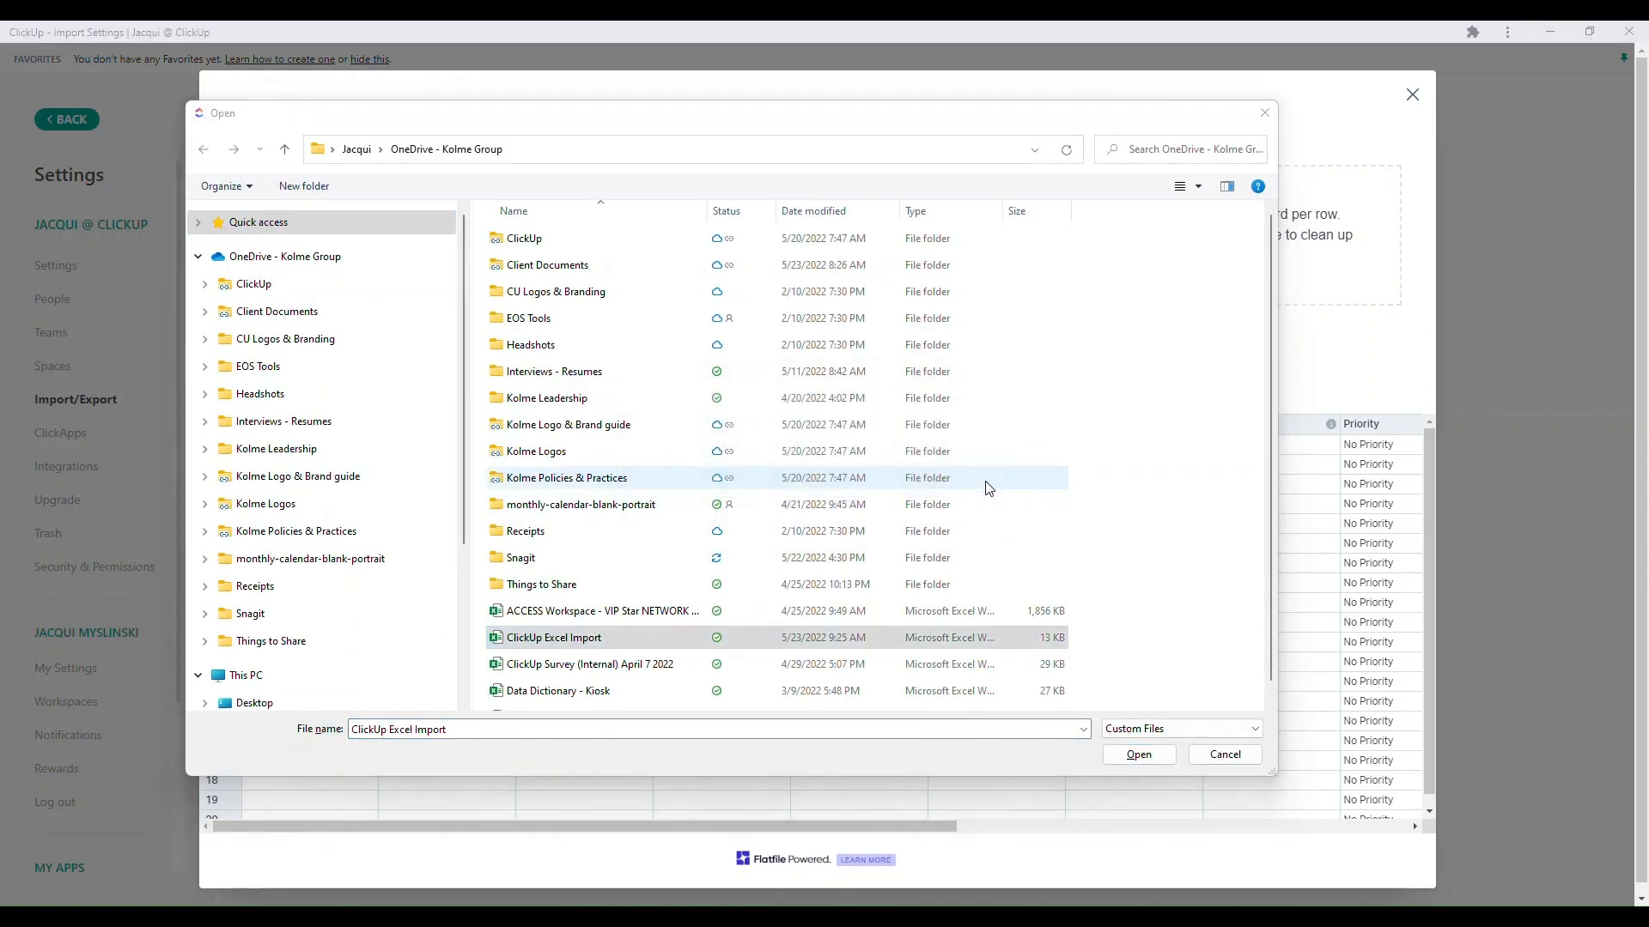
- Close the ClickUp Excel Import workbook in Excel, then upload it to the ClickUp import using Sheet1
key("alt+Tab")
left_click(1619, 42)
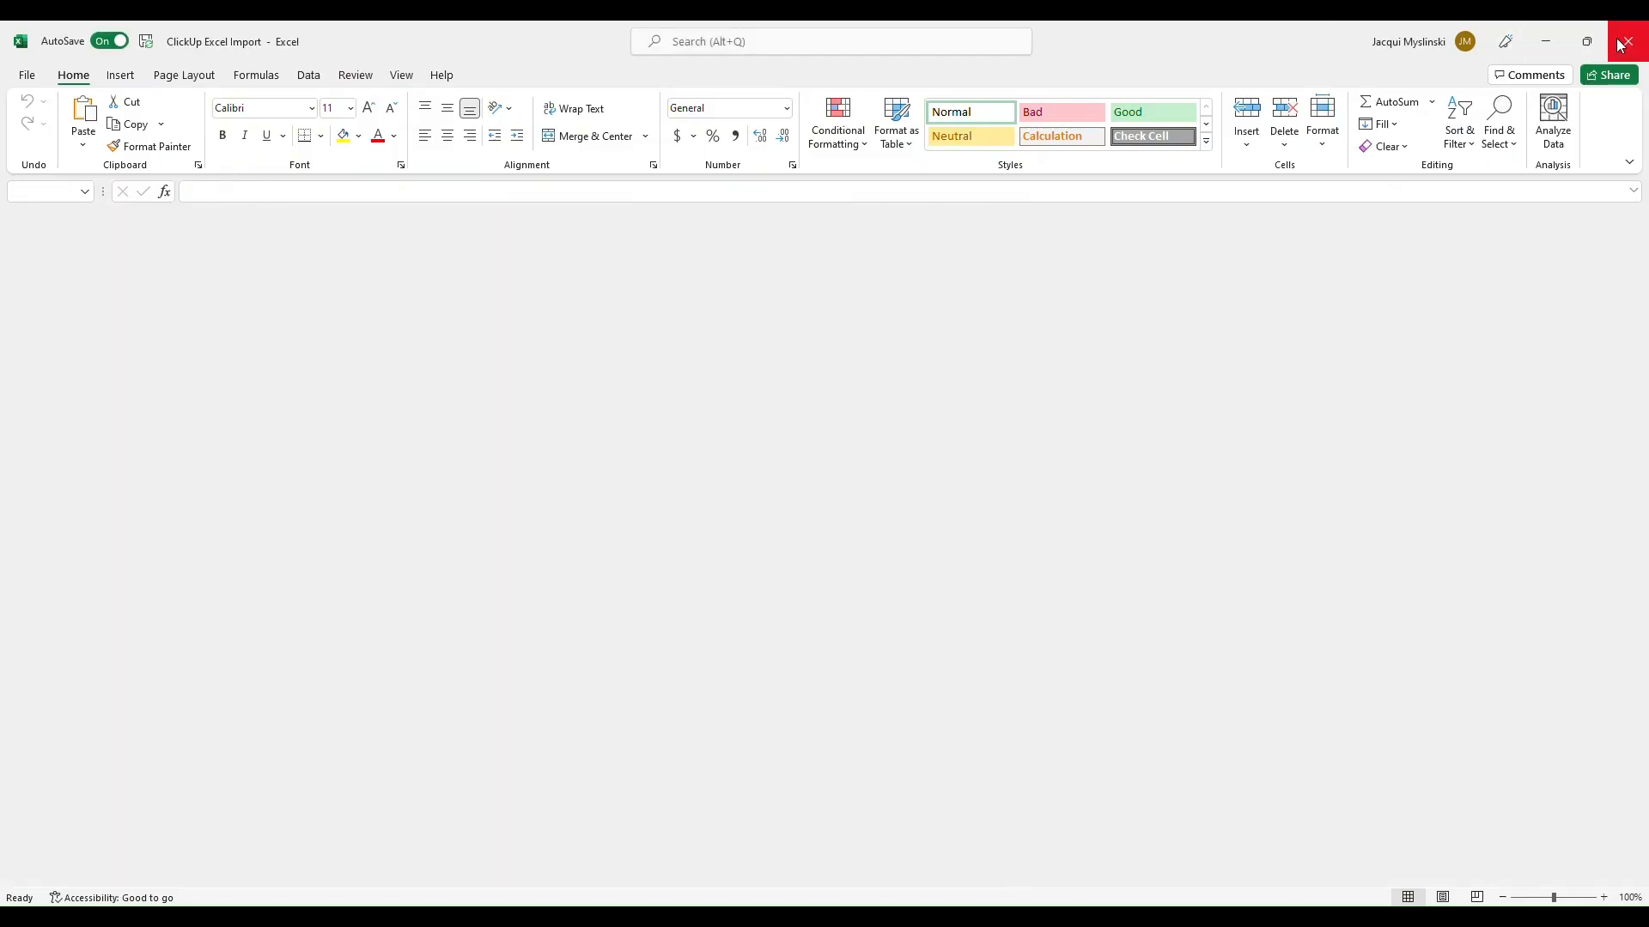
double_click(558, 637)
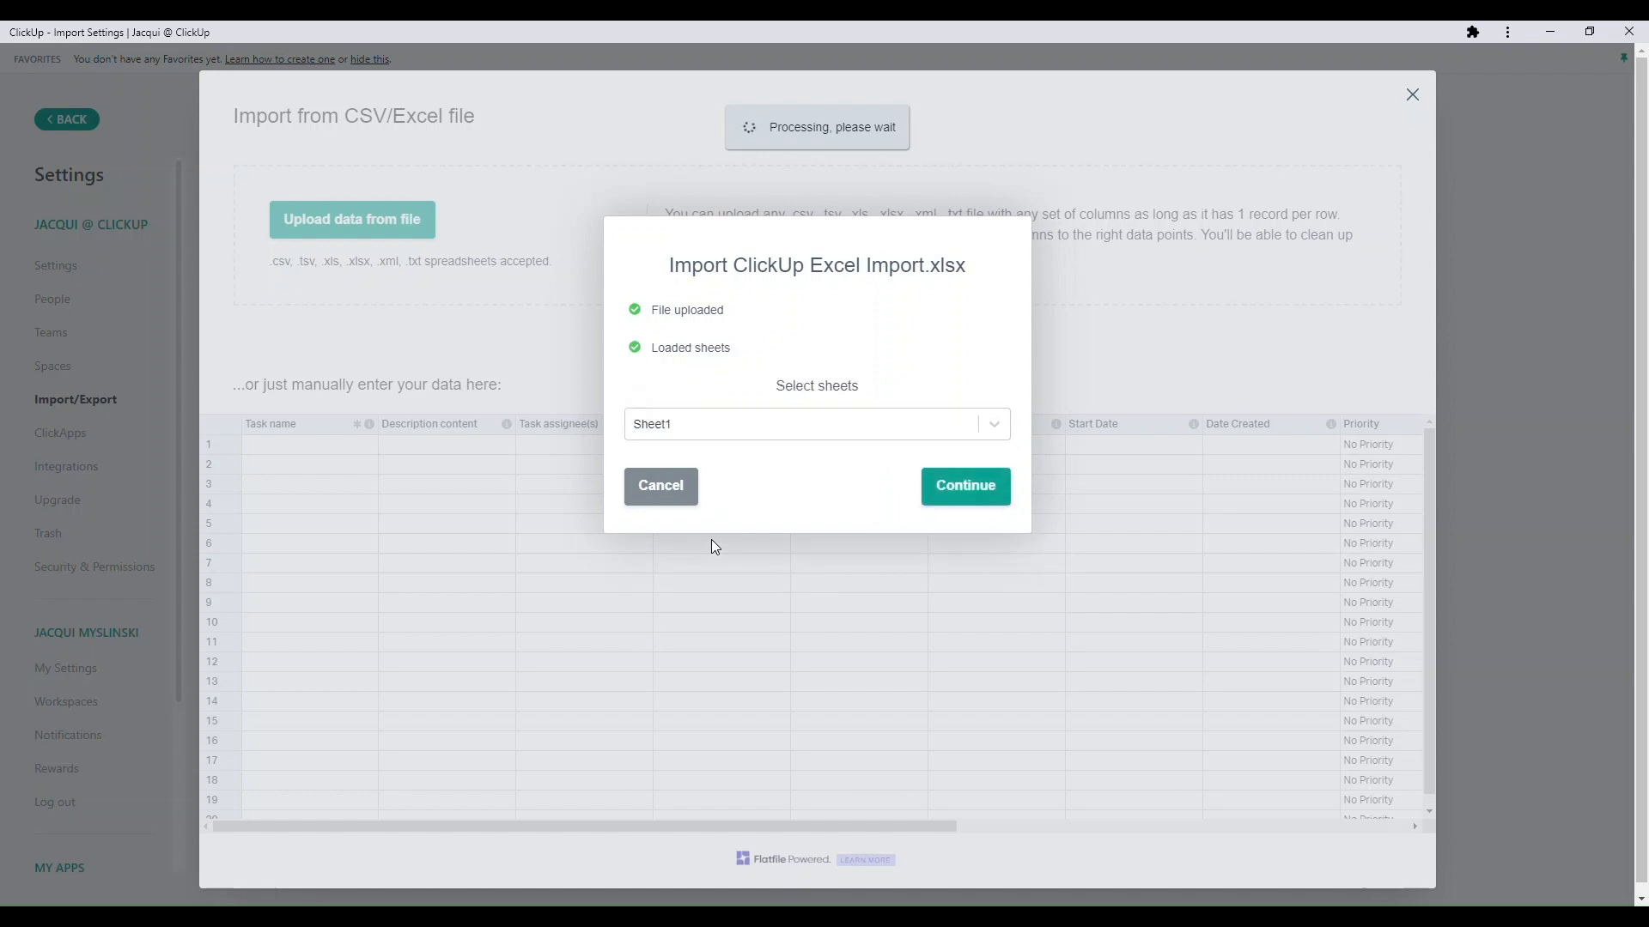
left_click(956, 497)
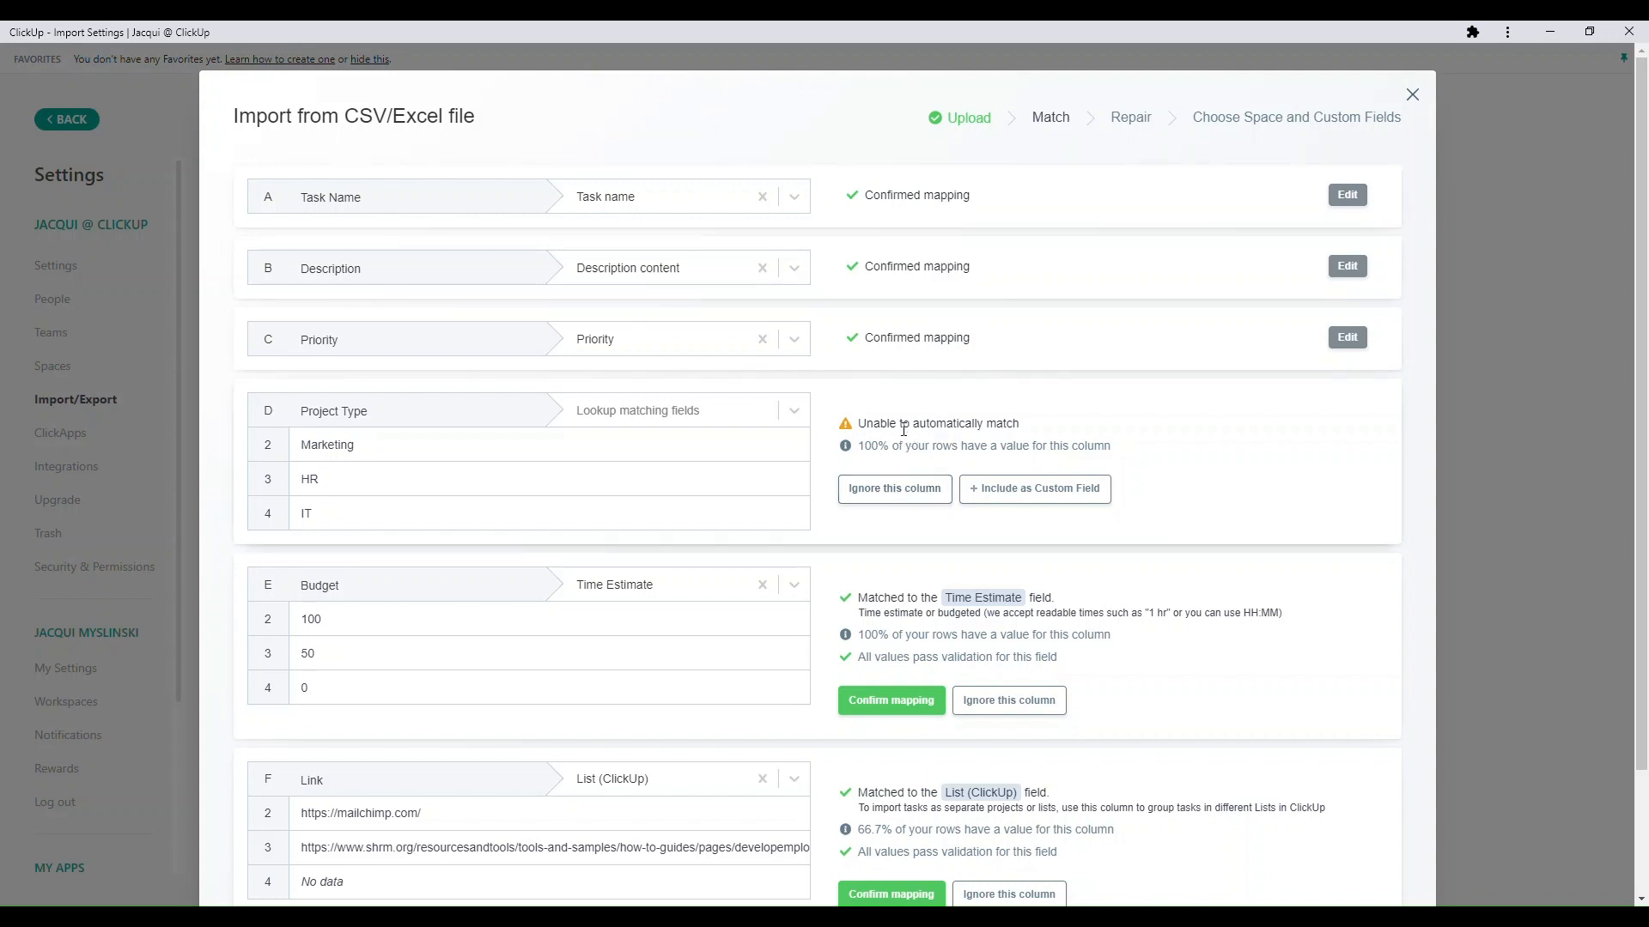
- Include the Project Type column as a custom field and confirm its mapping
left_click(703, 412)
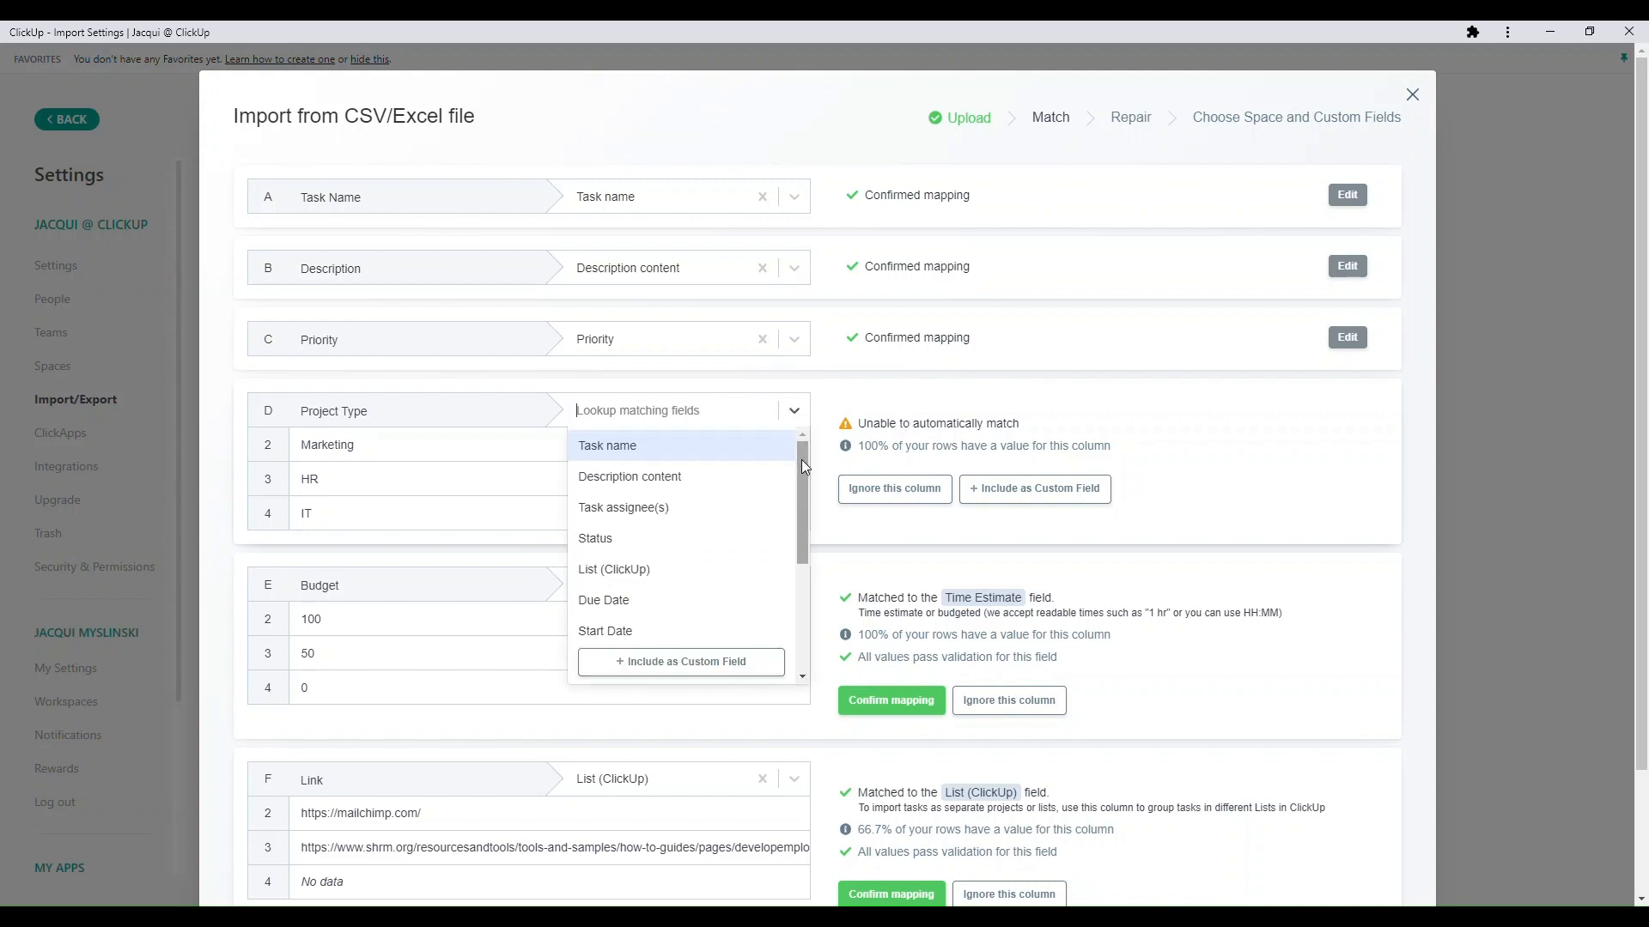
left_click_drag(804, 466, 848, 455)
scroll(687, 550, "down", 3)
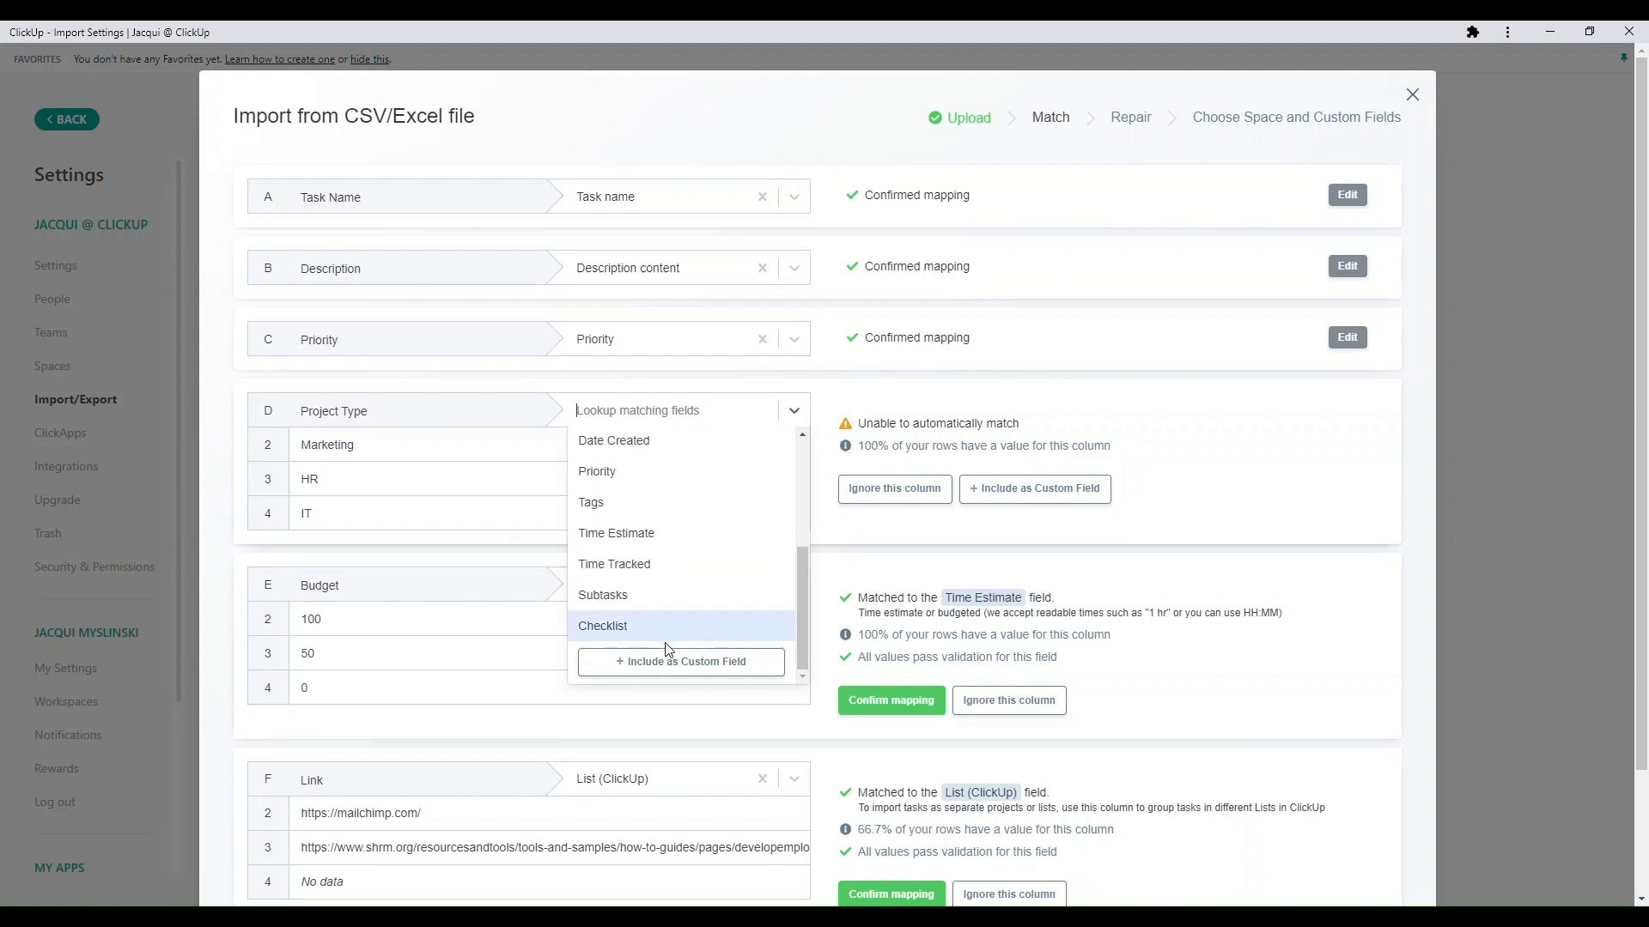
left_click(662, 668)
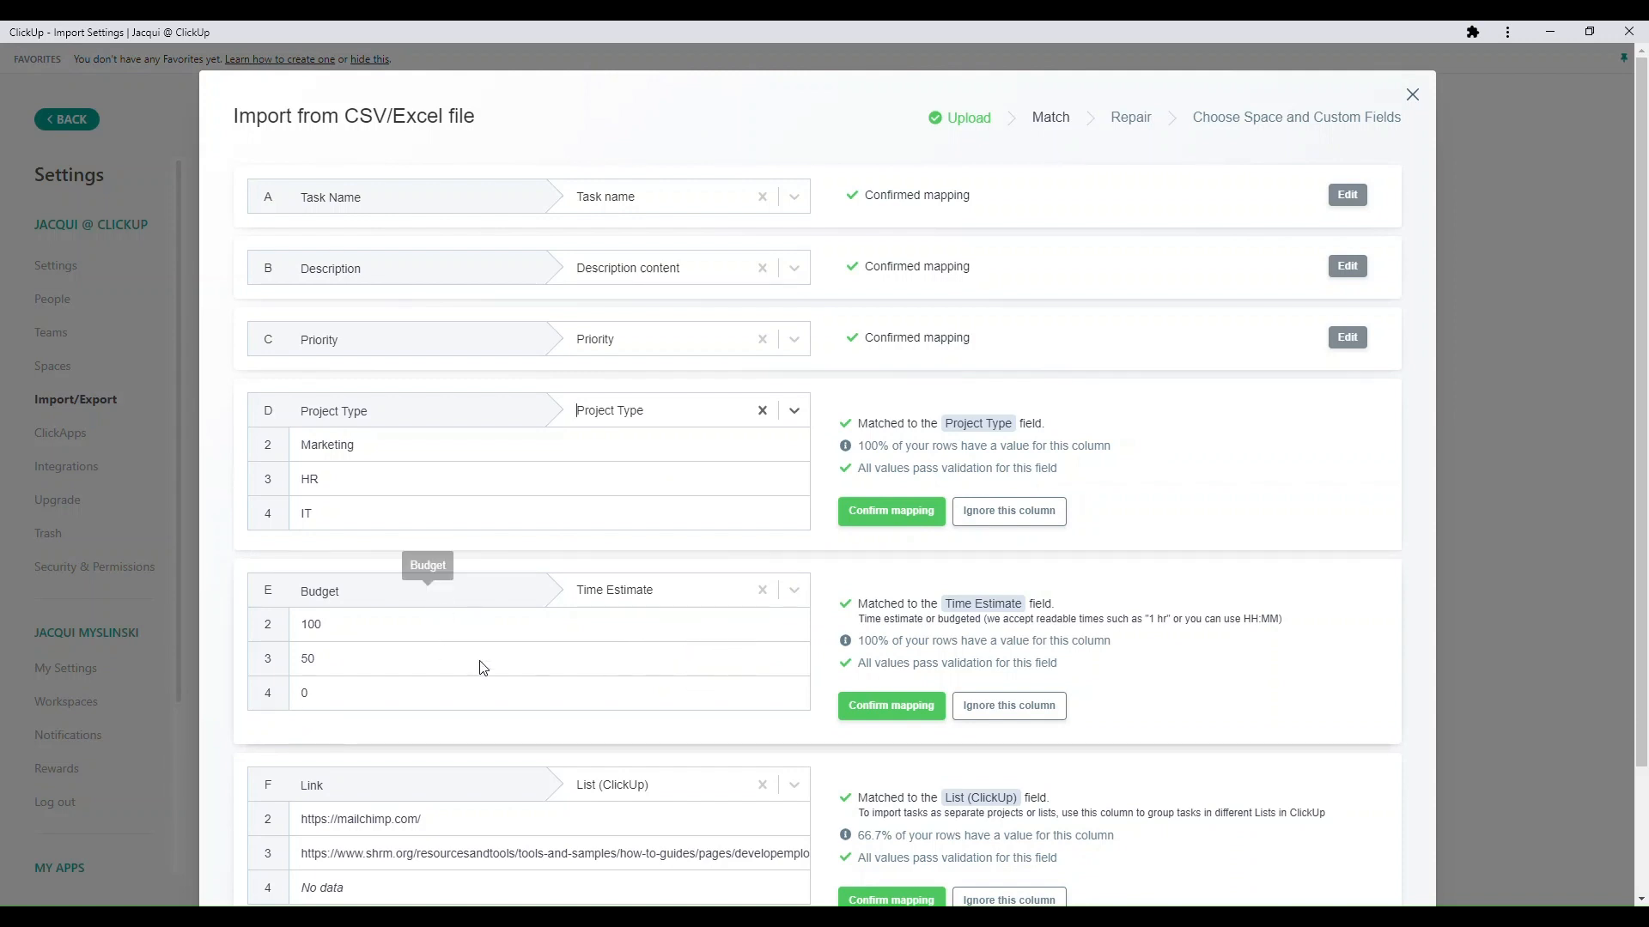
left_click(880, 514)
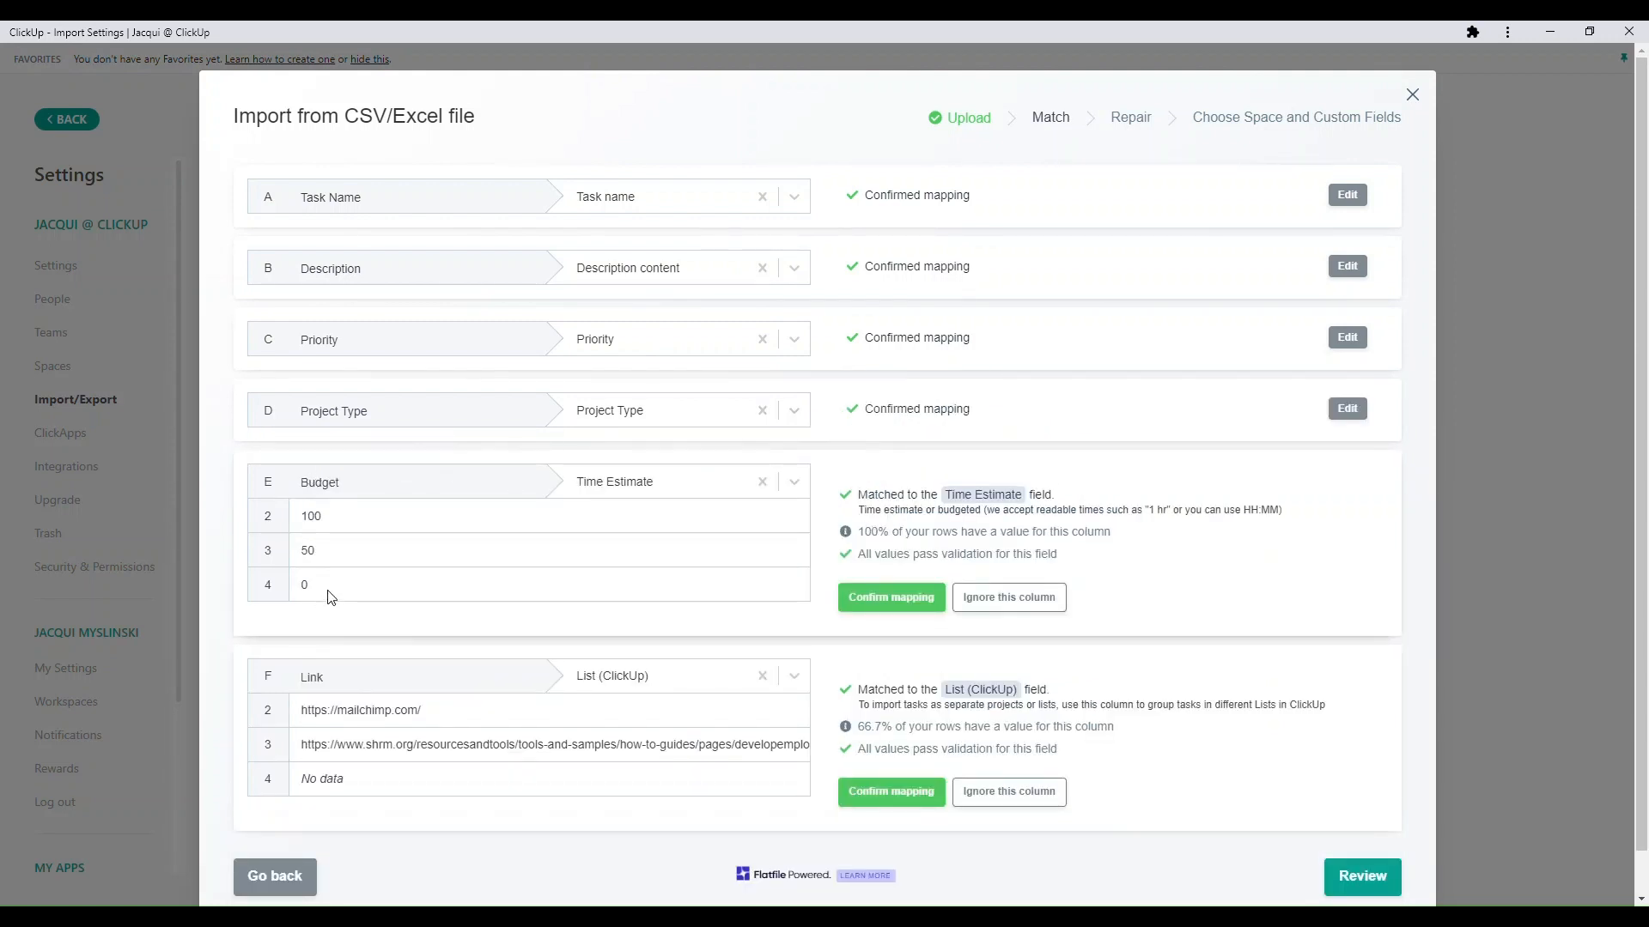
- Clear the Budget column's automatic match and include the column as a custom field
left_click(763, 483)
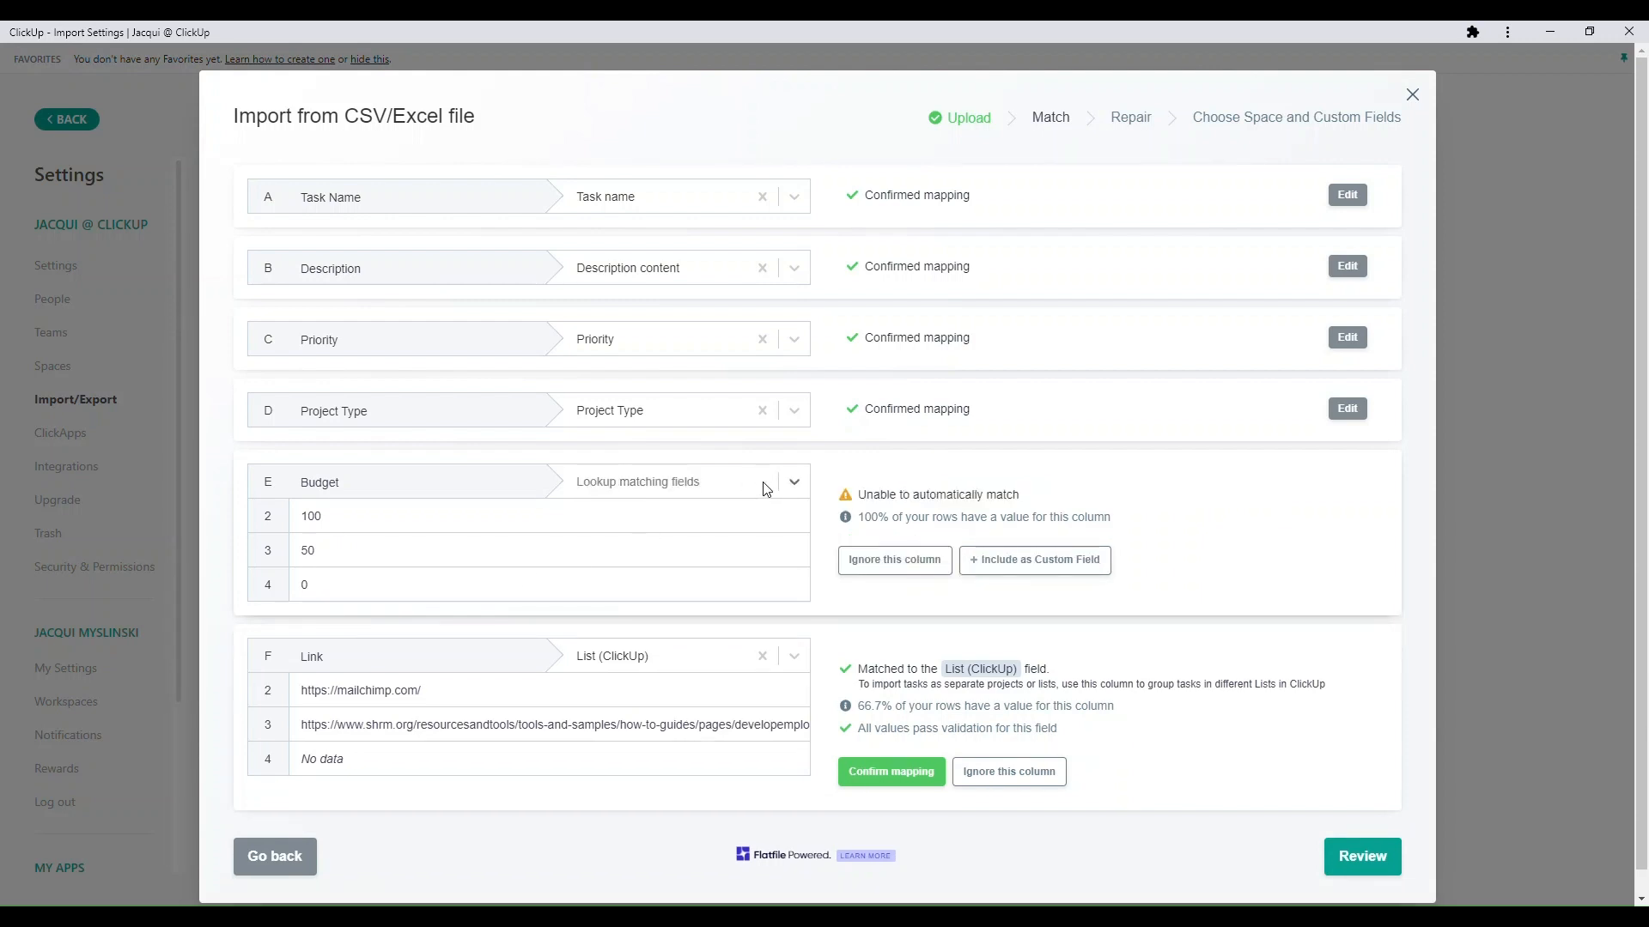
left_click(794, 487)
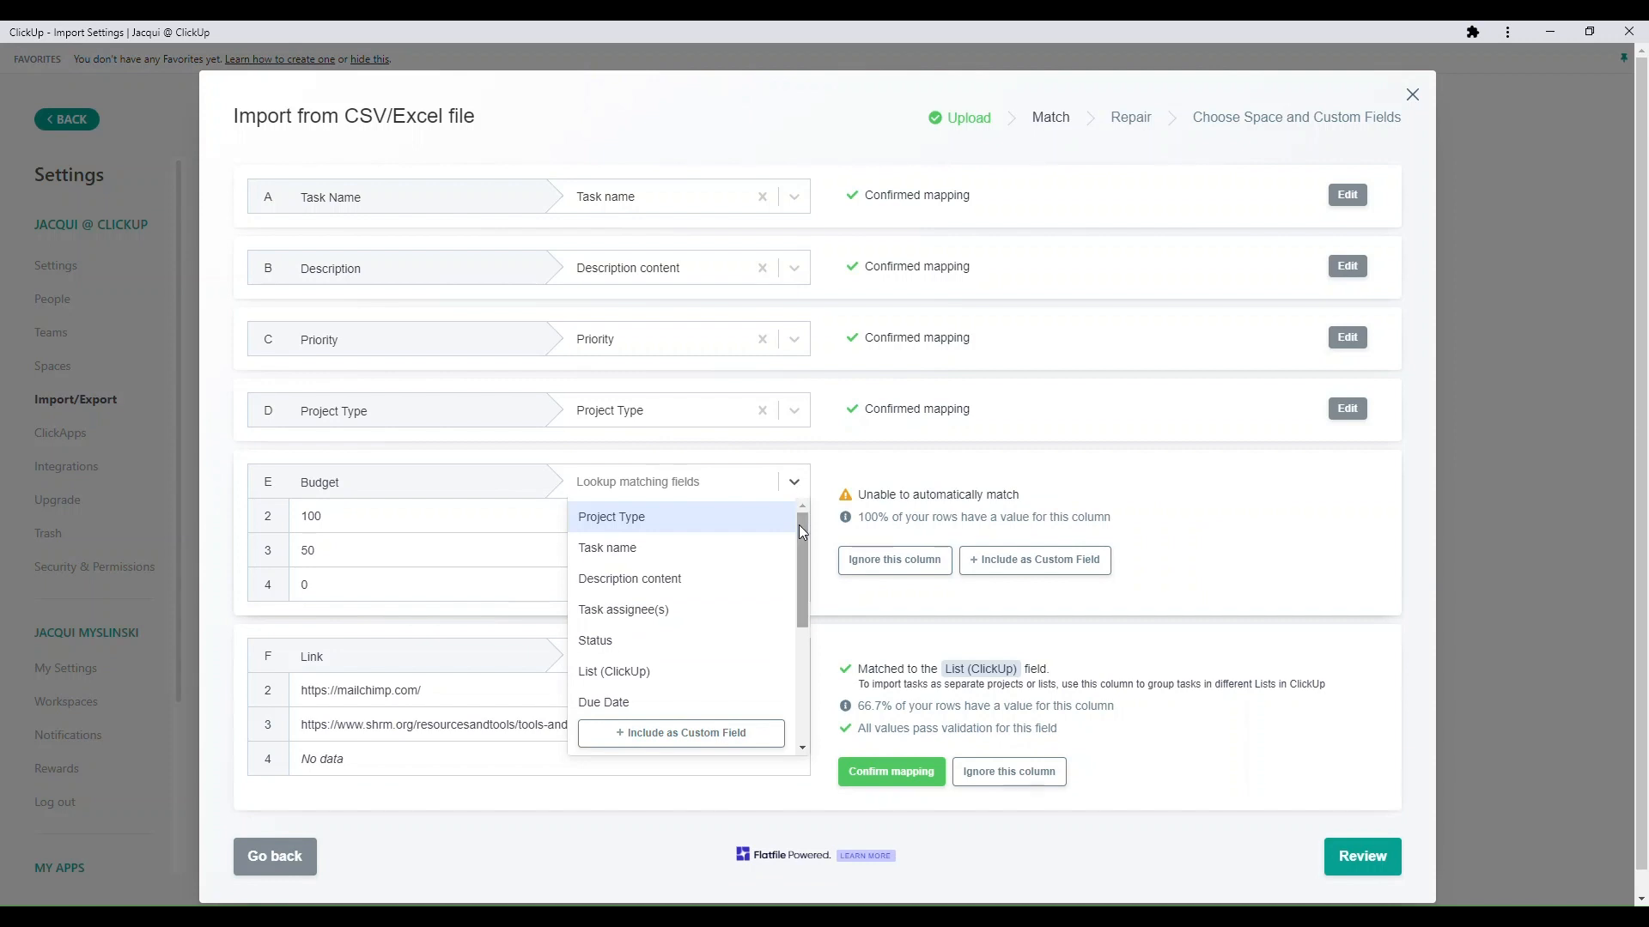
left_click_drag(798, 524, 825, 654)
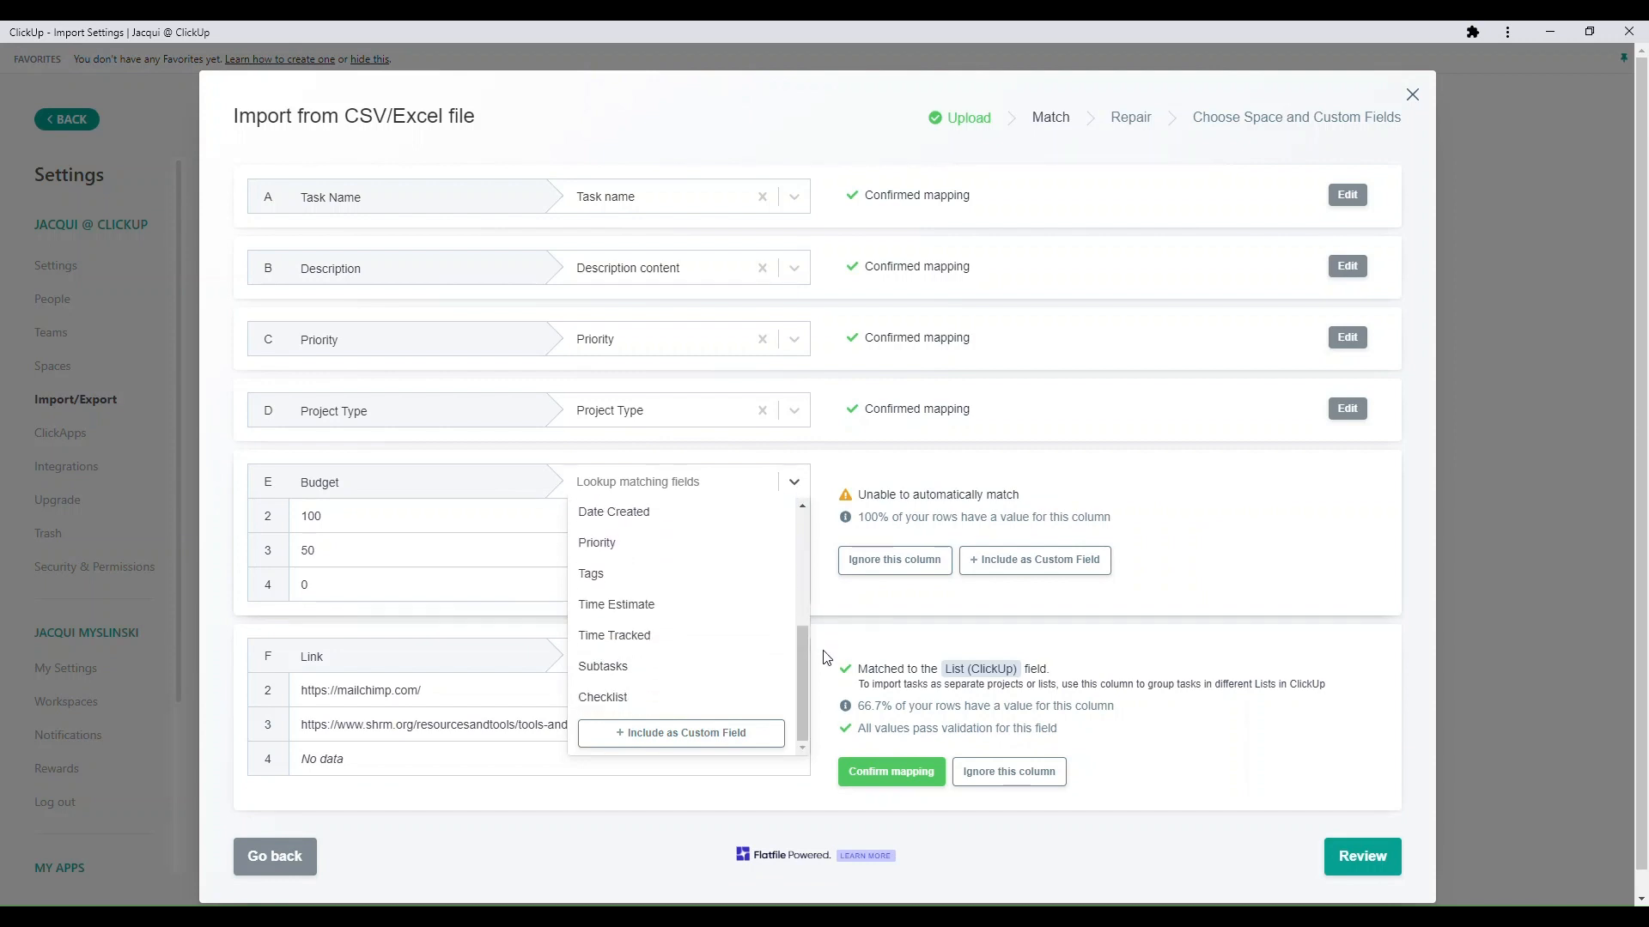
left_click(687, 747)
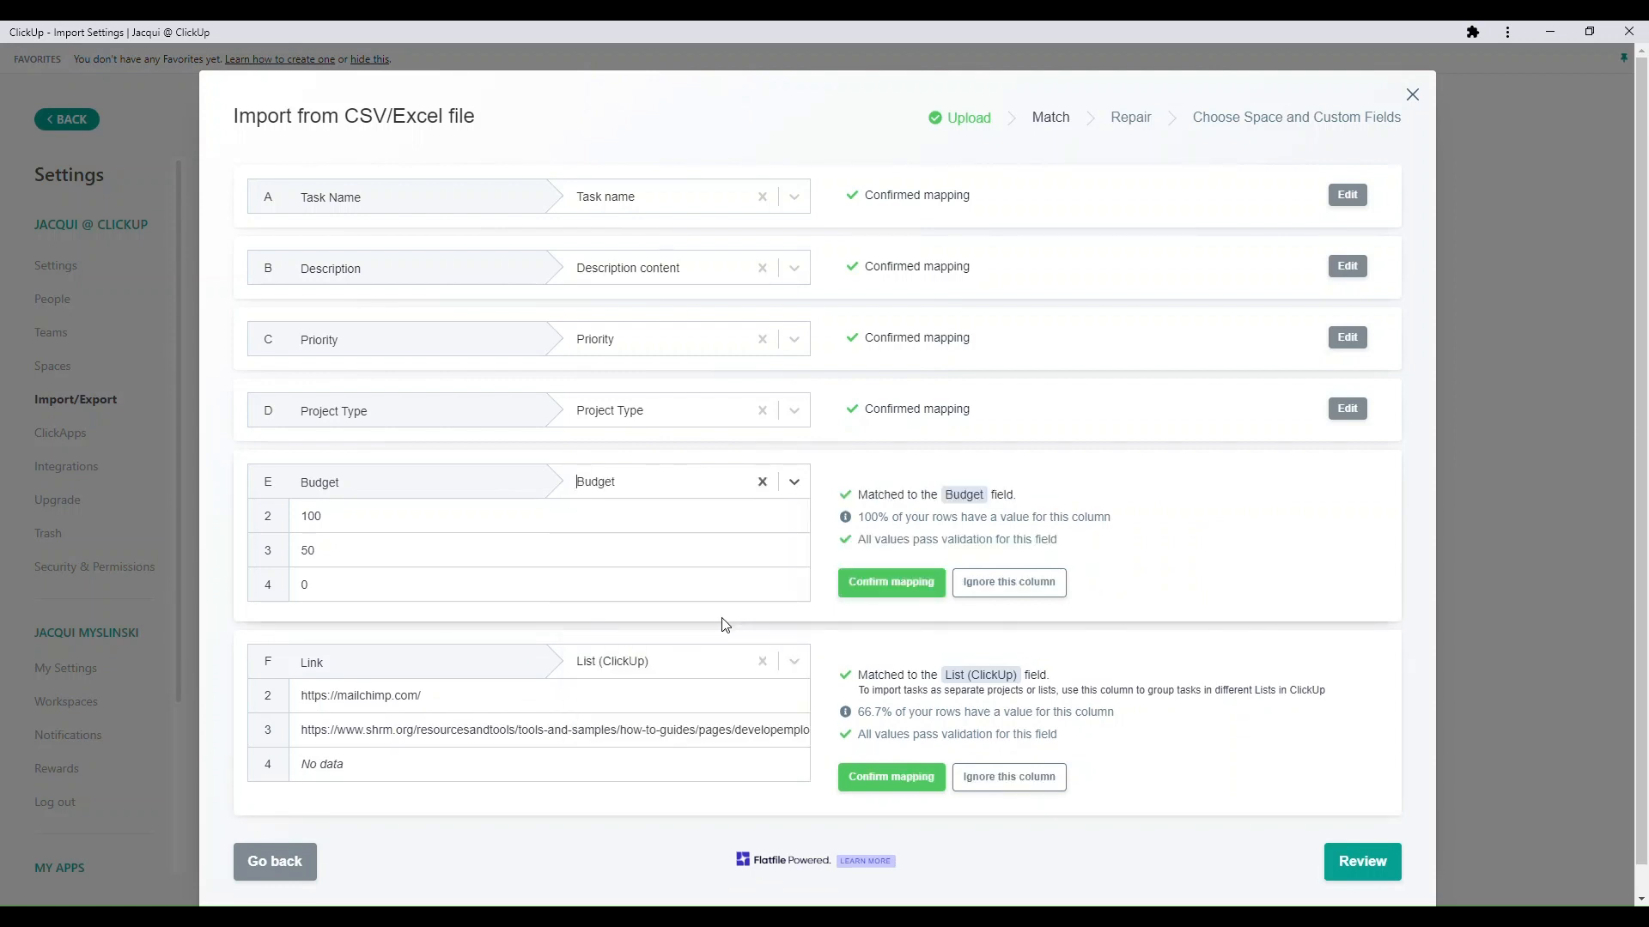
- Clear the Link column's automatic match and include the column as a custom field
scroll(726, 625, "down", 1)
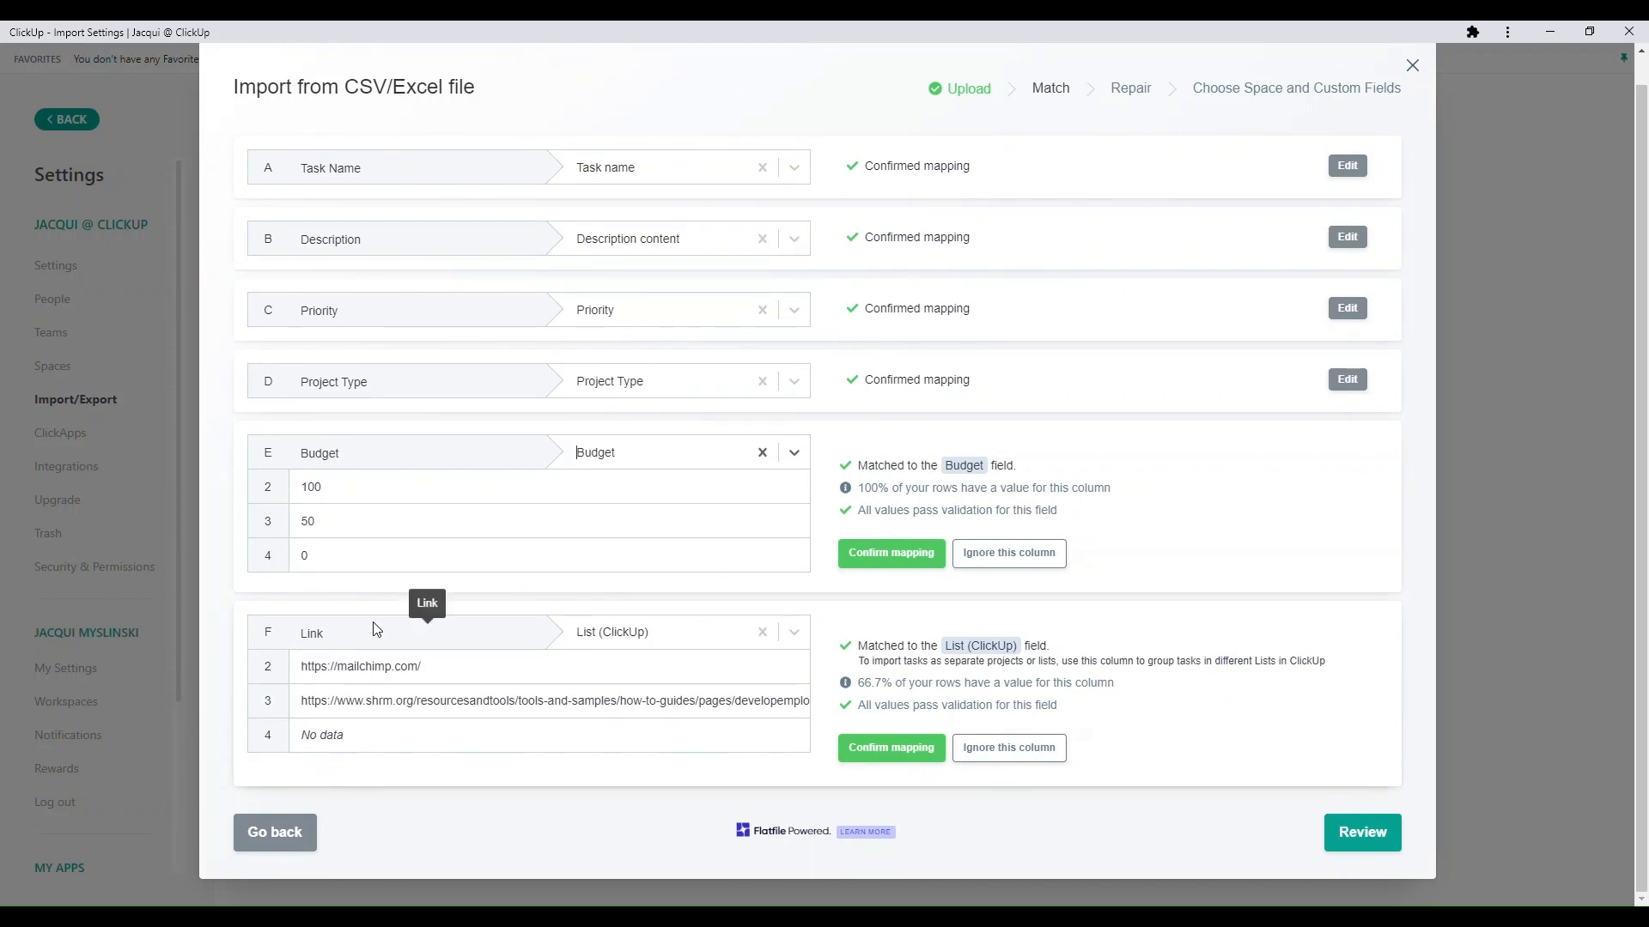
left_click(763, 635)
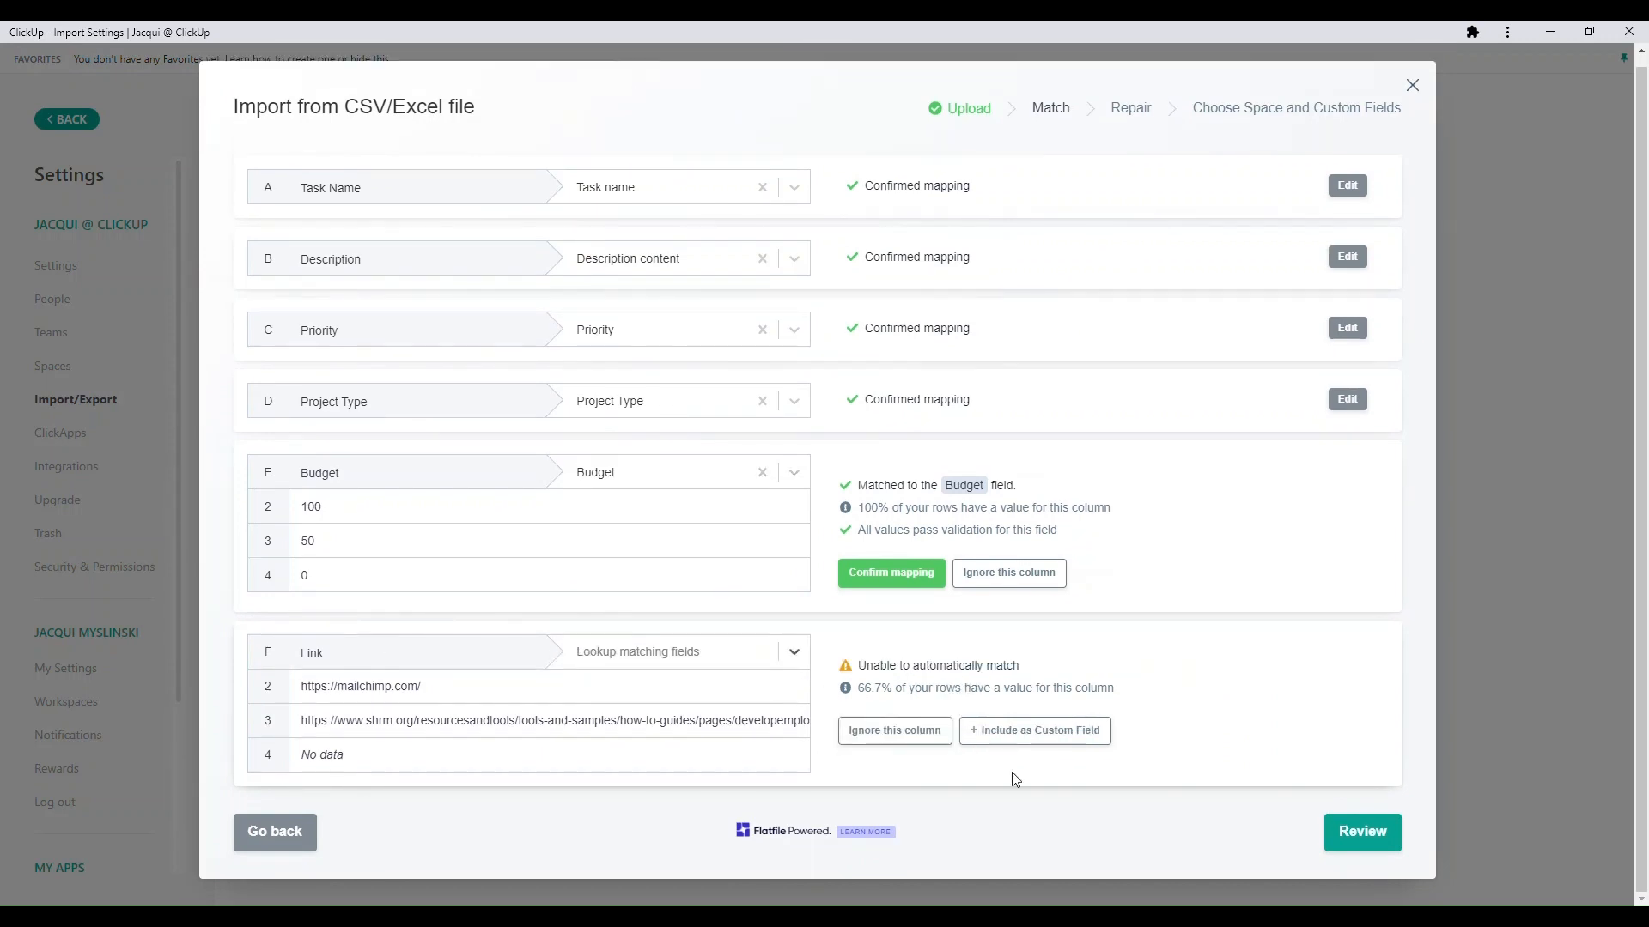
left_click(1049, 741)
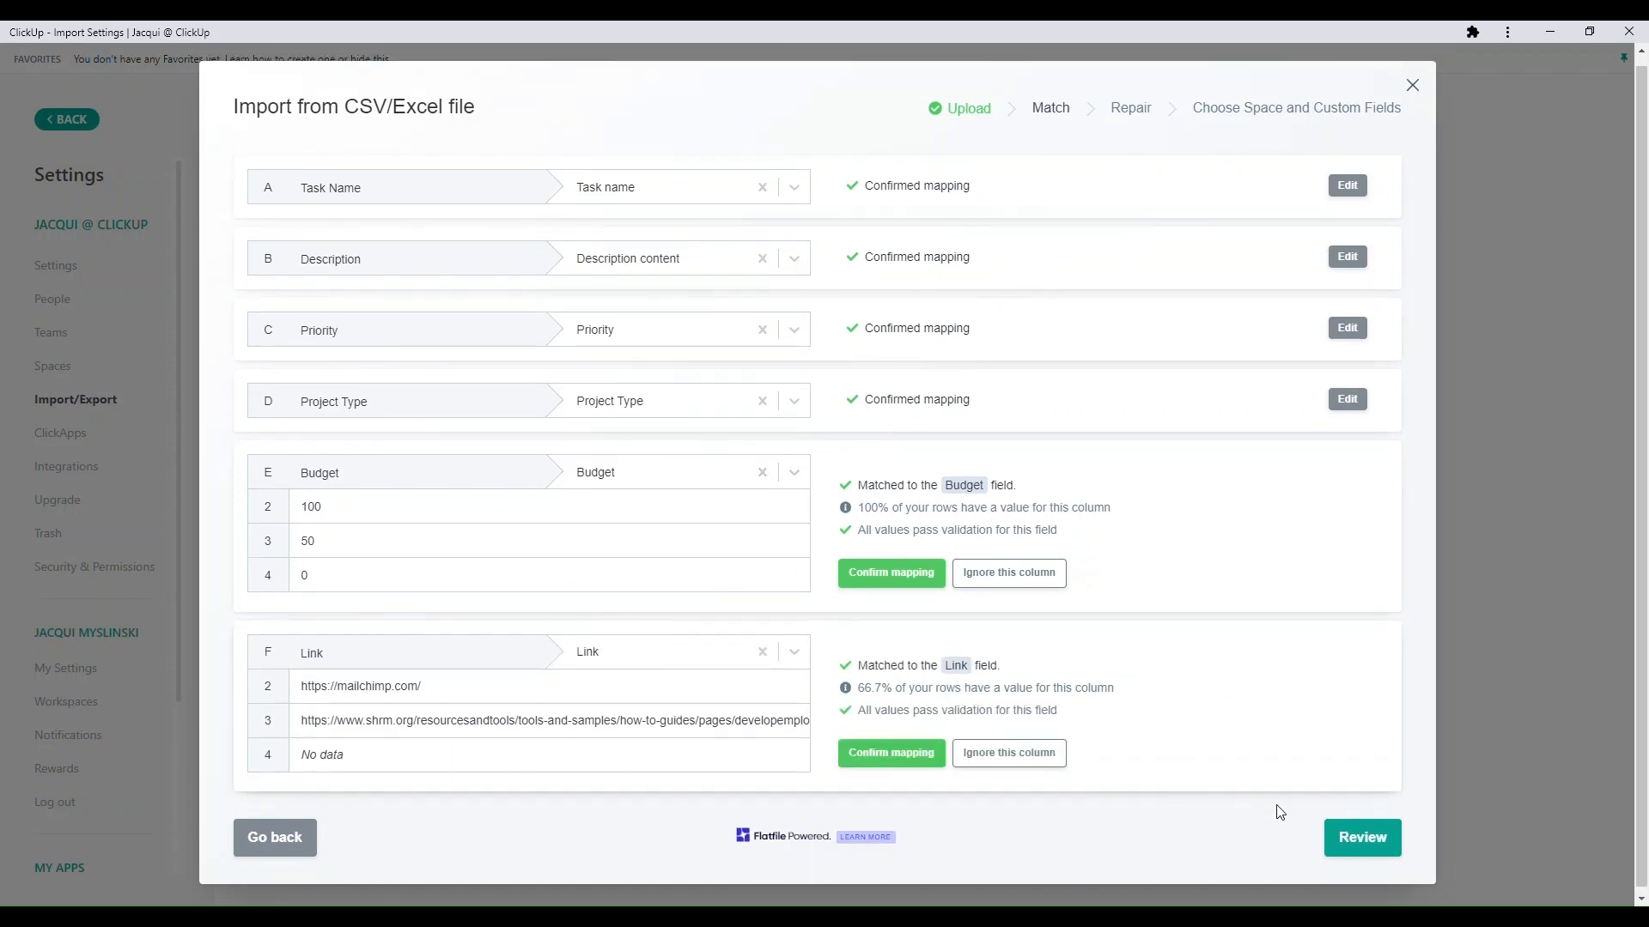
- Review the matched task rows and submit them to continue to the import details
left_click(1355, 840)
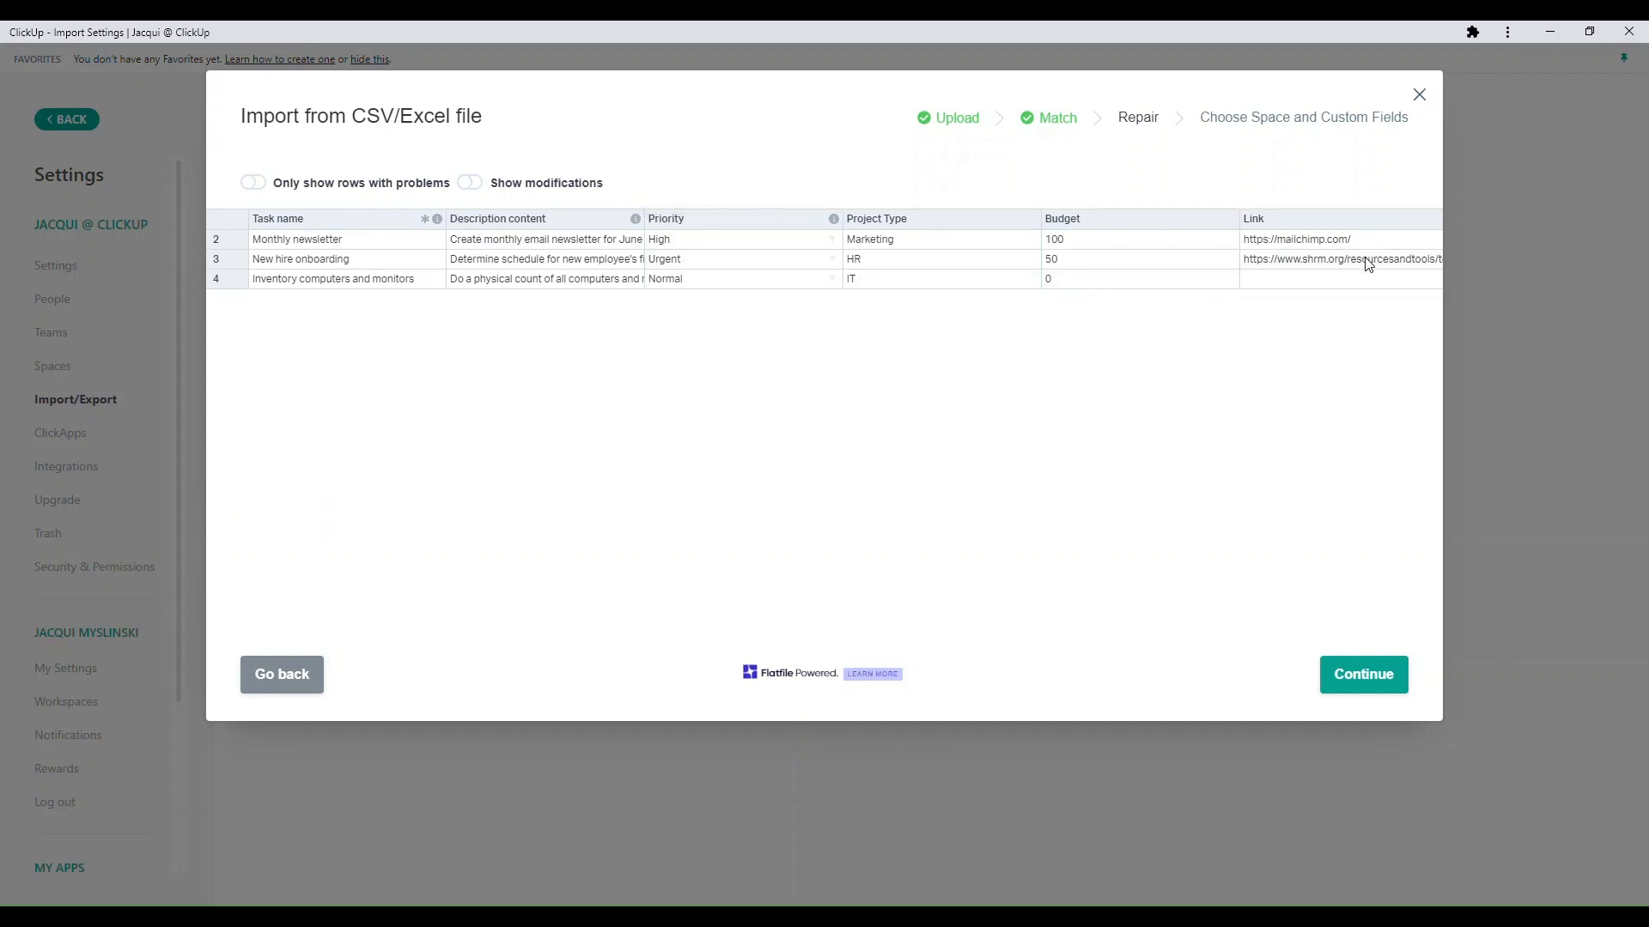
left_click(1357, 677)
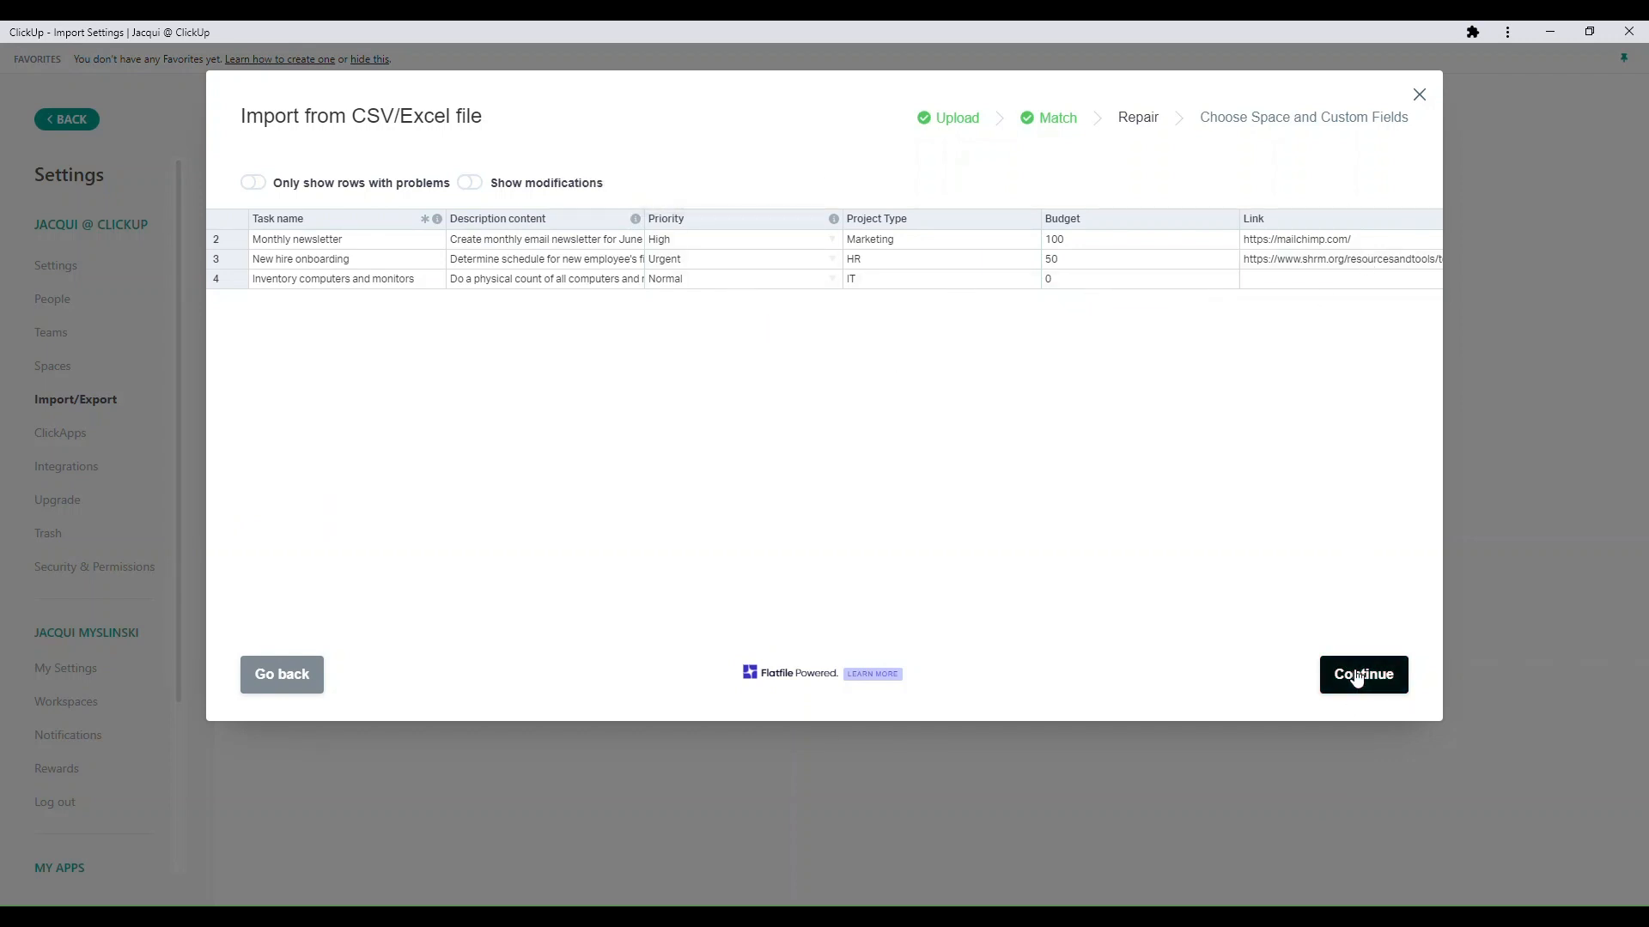
left_click(934, 374)
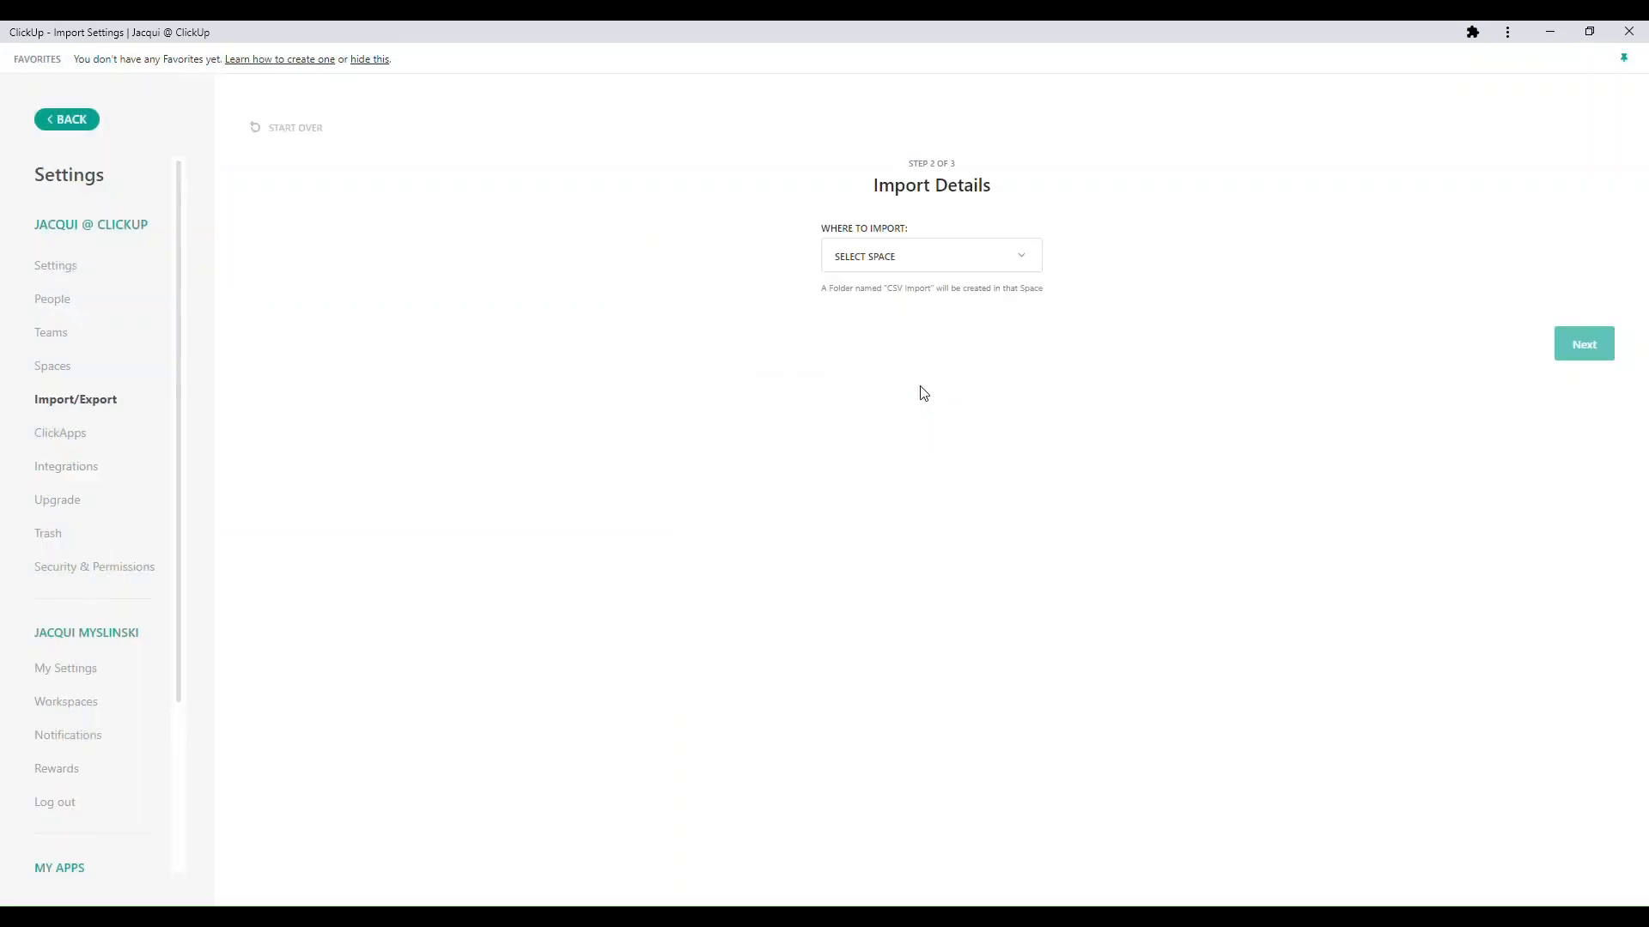
- Choose the personal tasks space as the import destination and continue to the custom fields mapping
left_click(1021, 257)
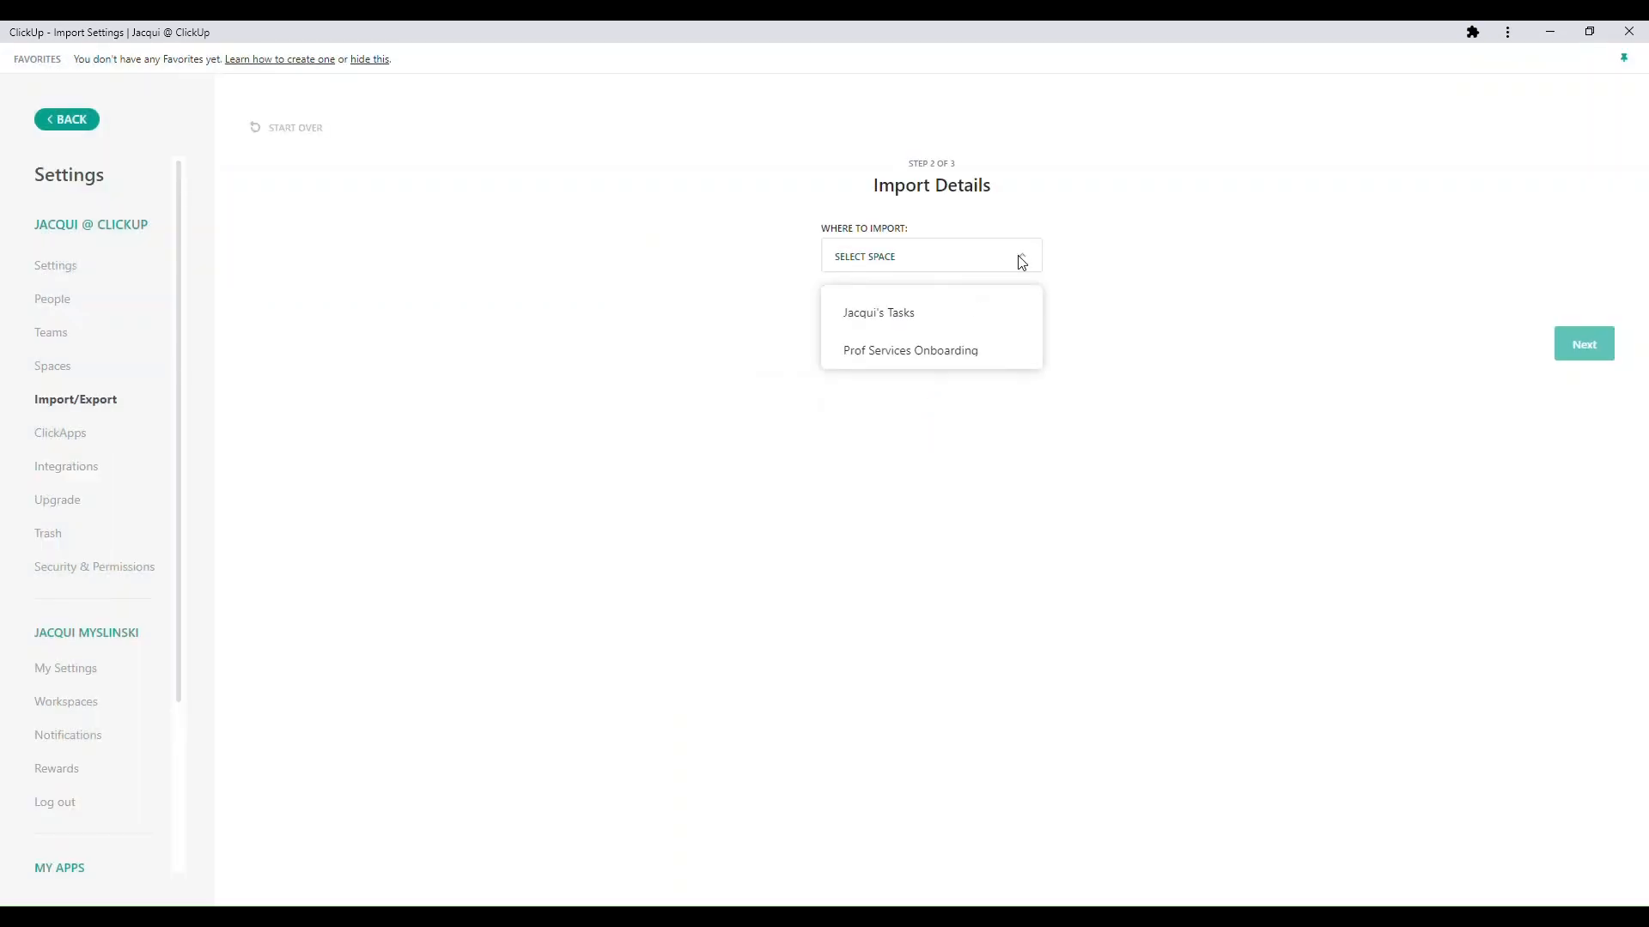
left_click(925, 331)
left_click(1585, 348)
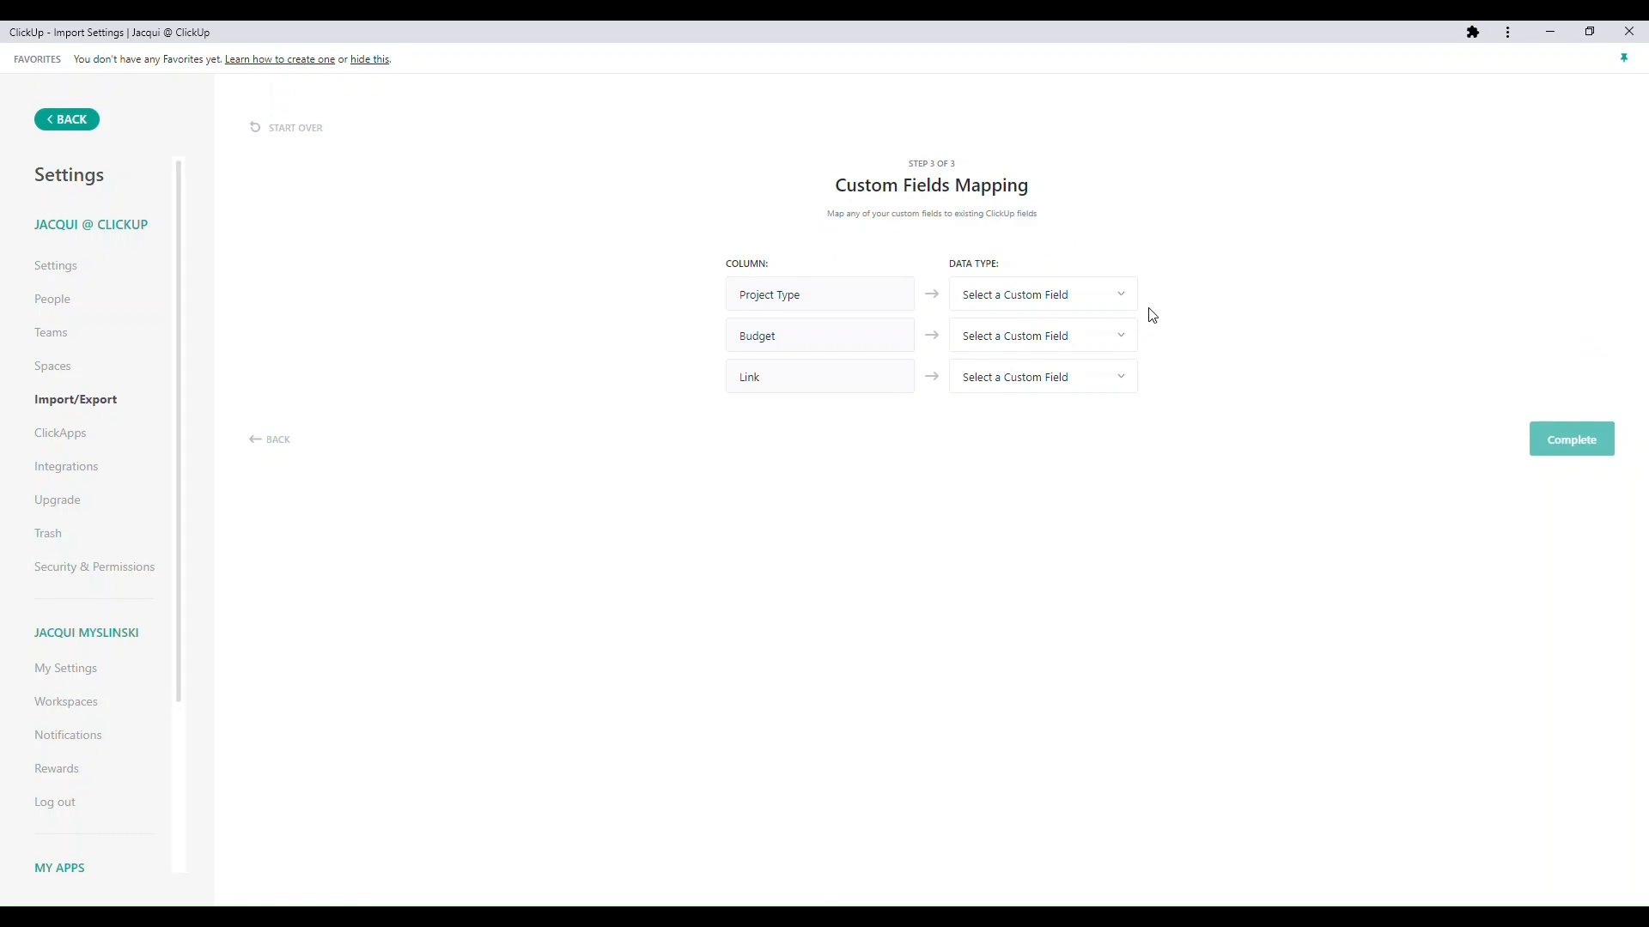
- Map the Project Type column to the existing Project Type dropdown field from the Custom Fields library
left_click(1120, 299)
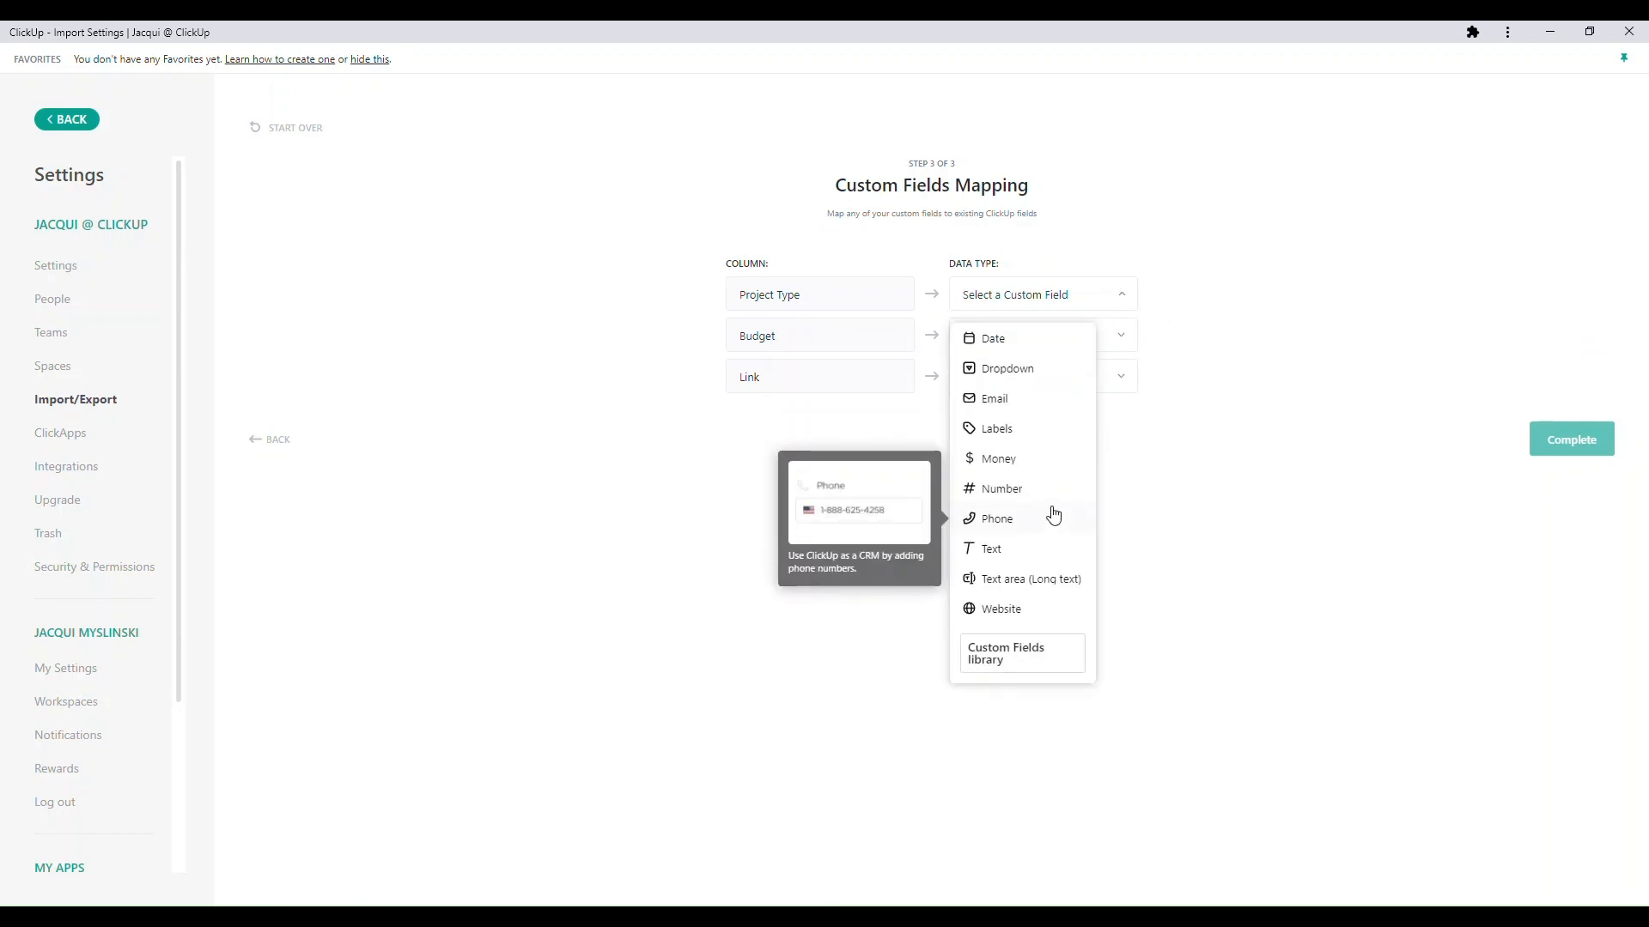
left_click(1026, 371)
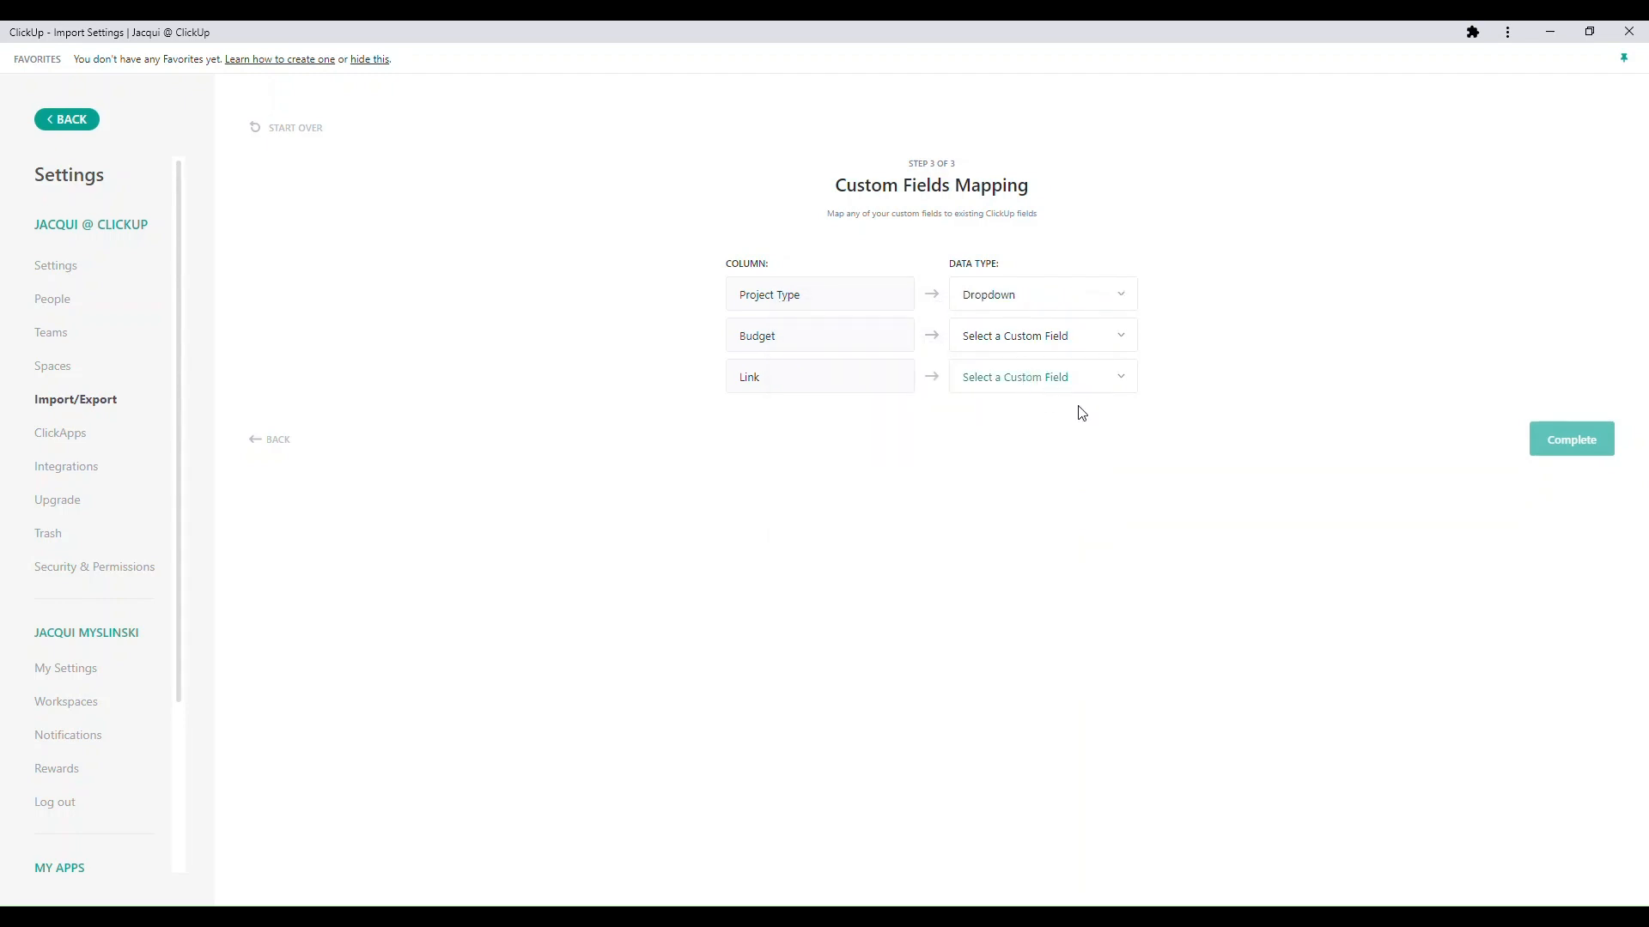
left_click(1135, 295)
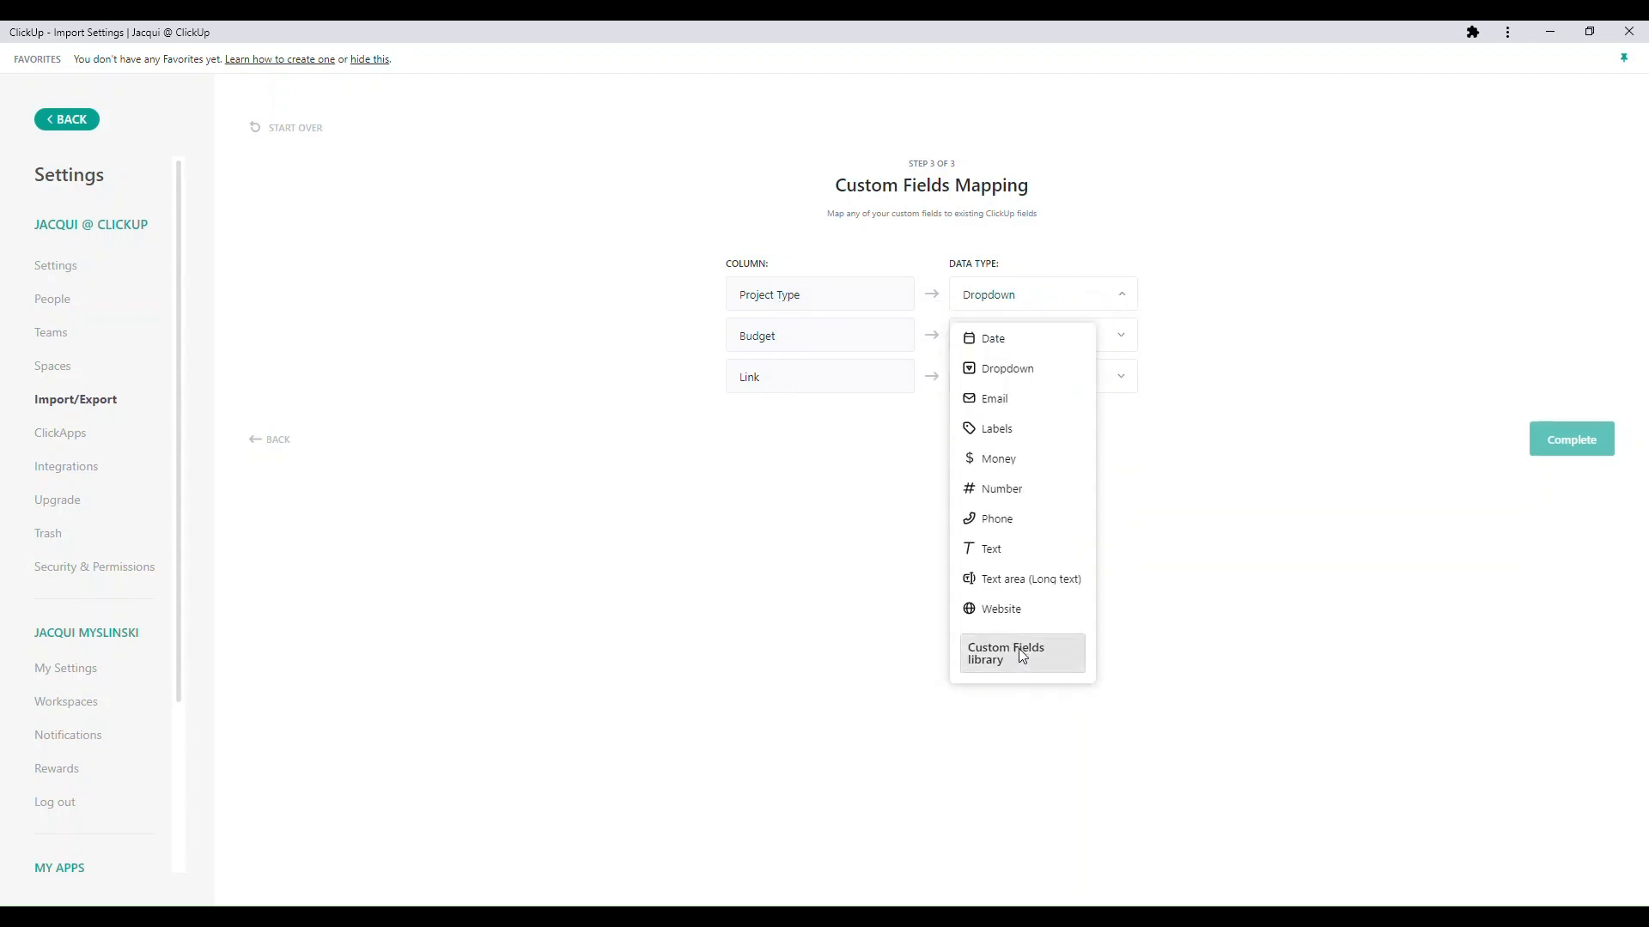
left_click(1064, 658)
left_click(637, 235)
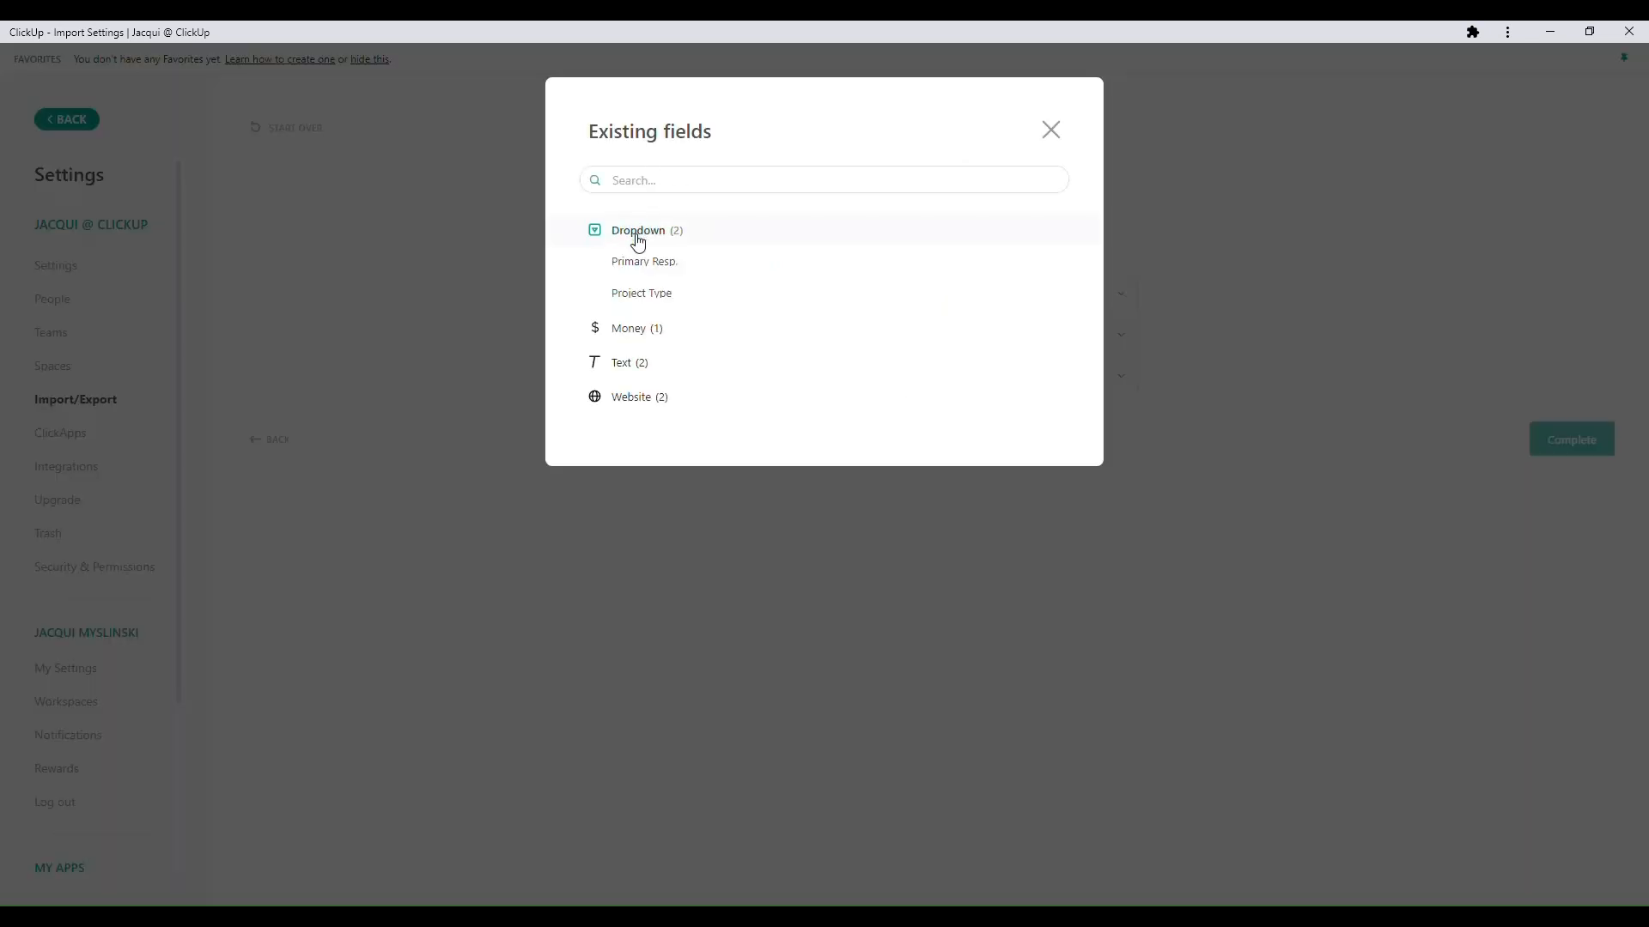
left_click(714, 294)
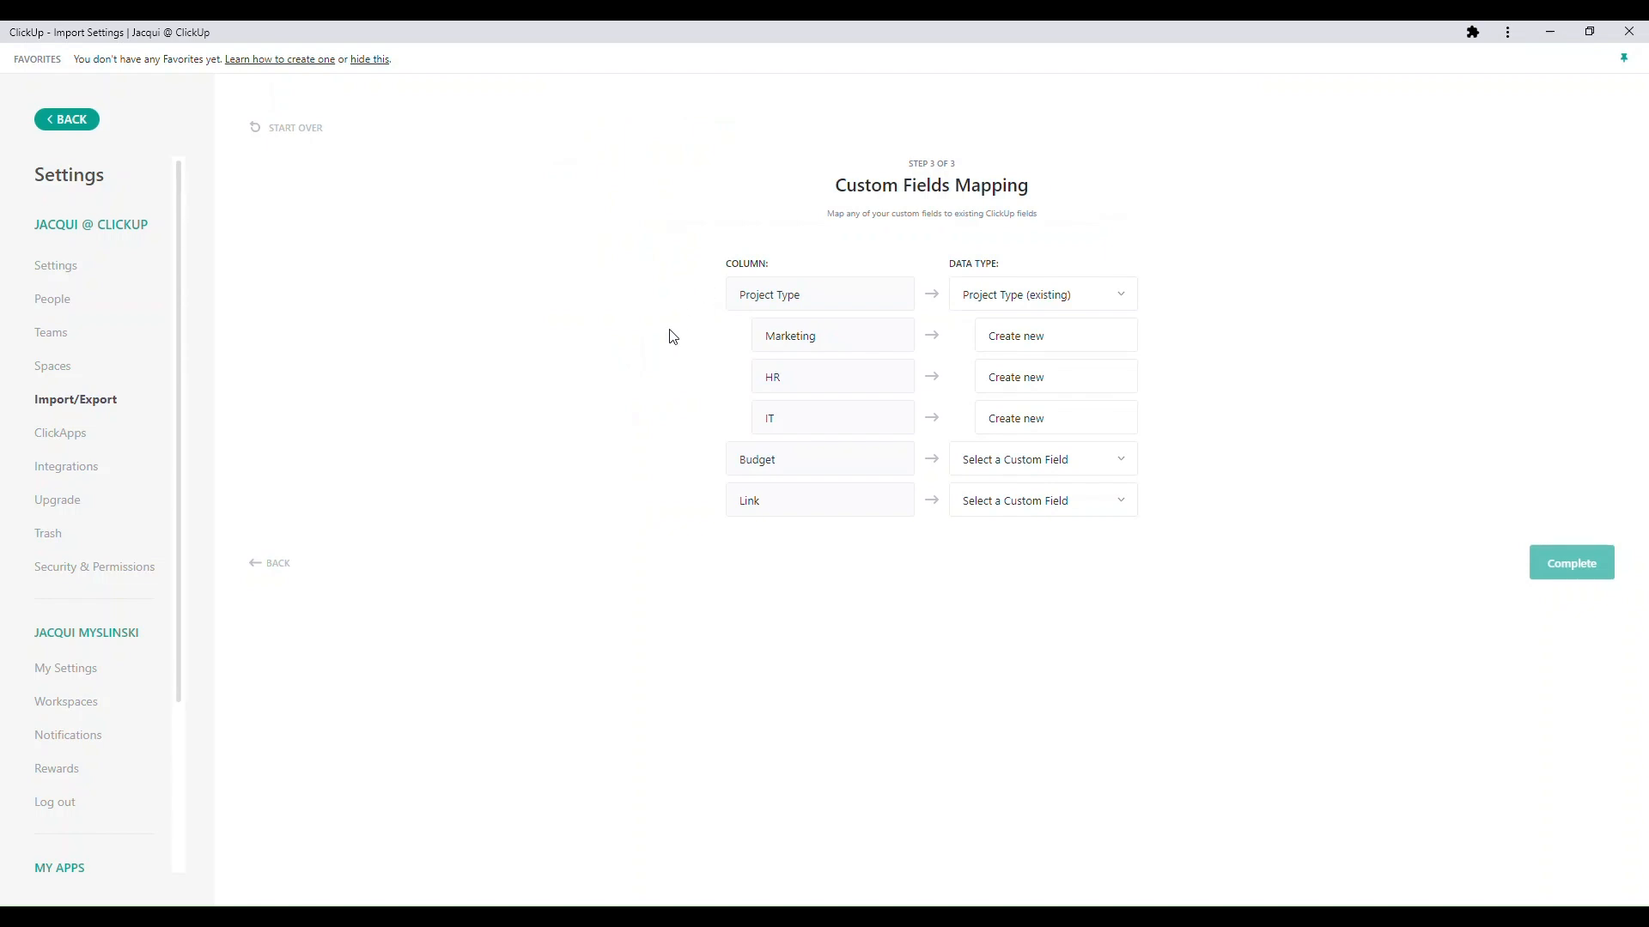
- Match the Marketing, HR and IT values of Project Type to the existing options of the same names
left_click(1097, 339)
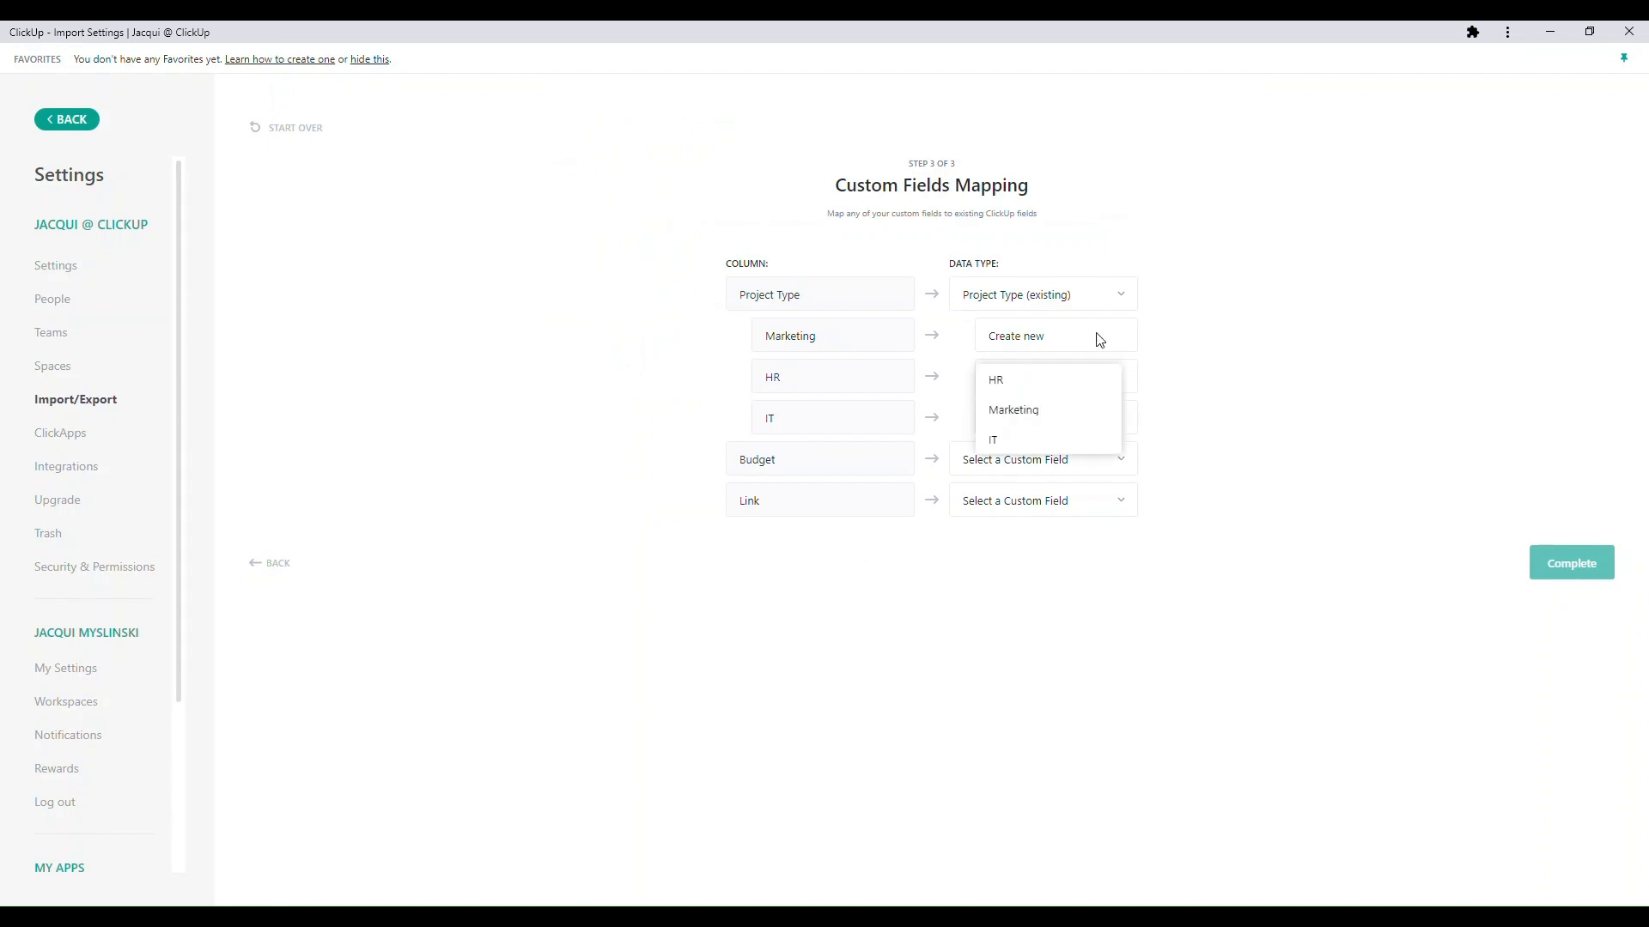
left_click(1075, 413)
left_click(1084, 377)
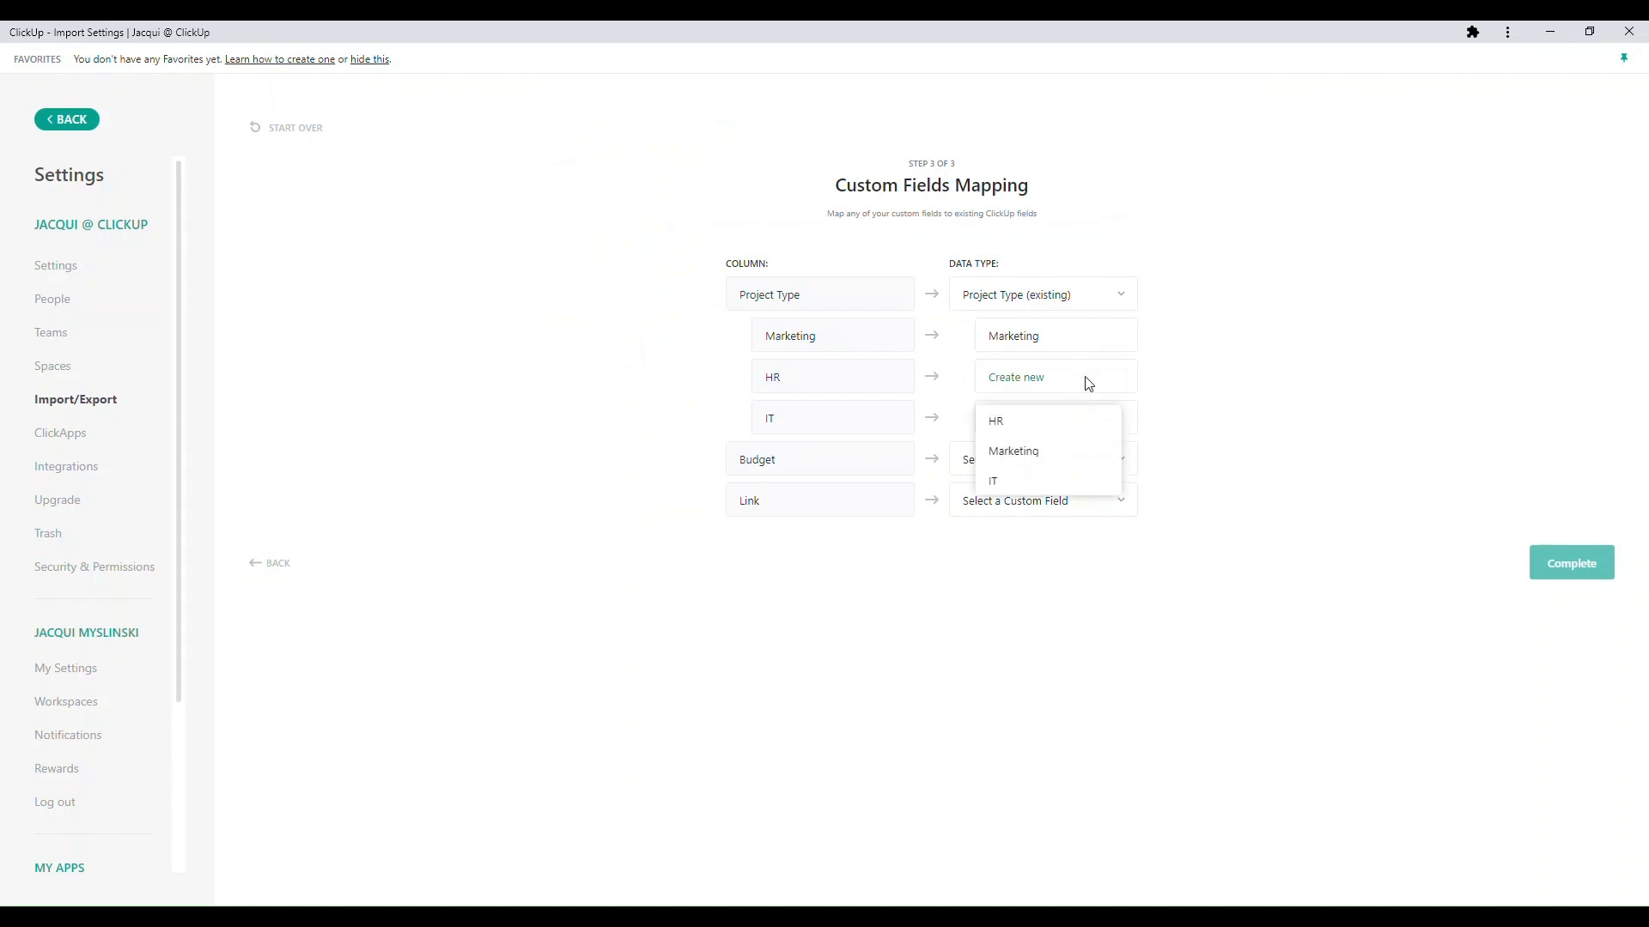
left_click(1031, 432)
left_click(1031, 425)
left_click(1021, 525)
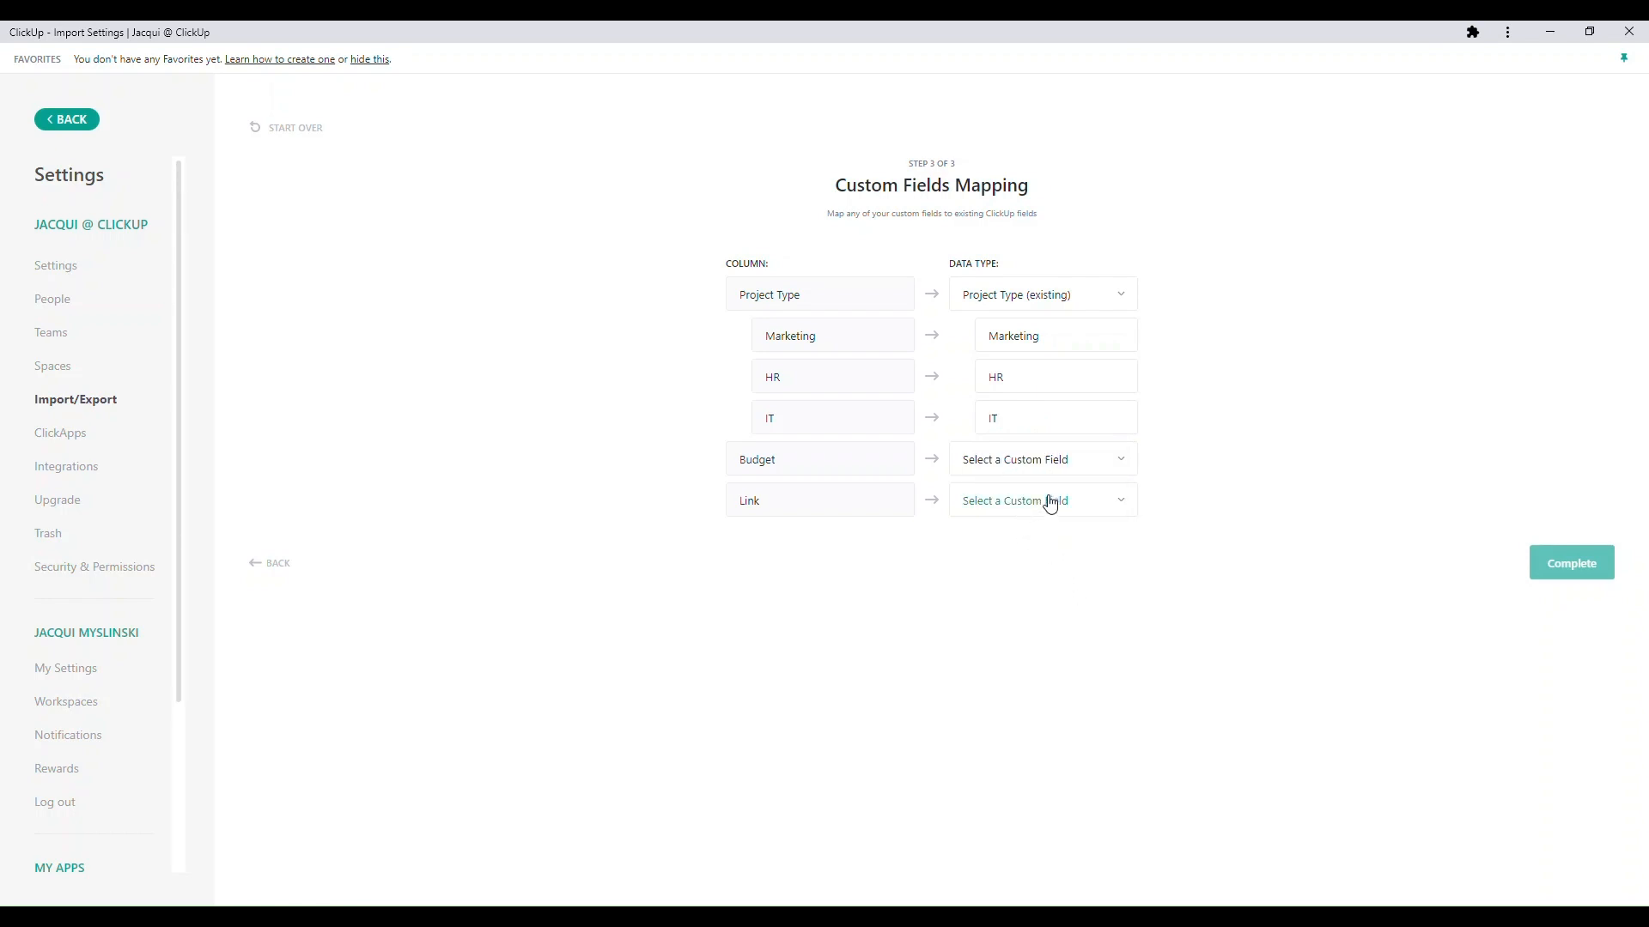
- Map the Budget column to the existing Budget money field from the Custom Fields library
left_click(1120, 468)
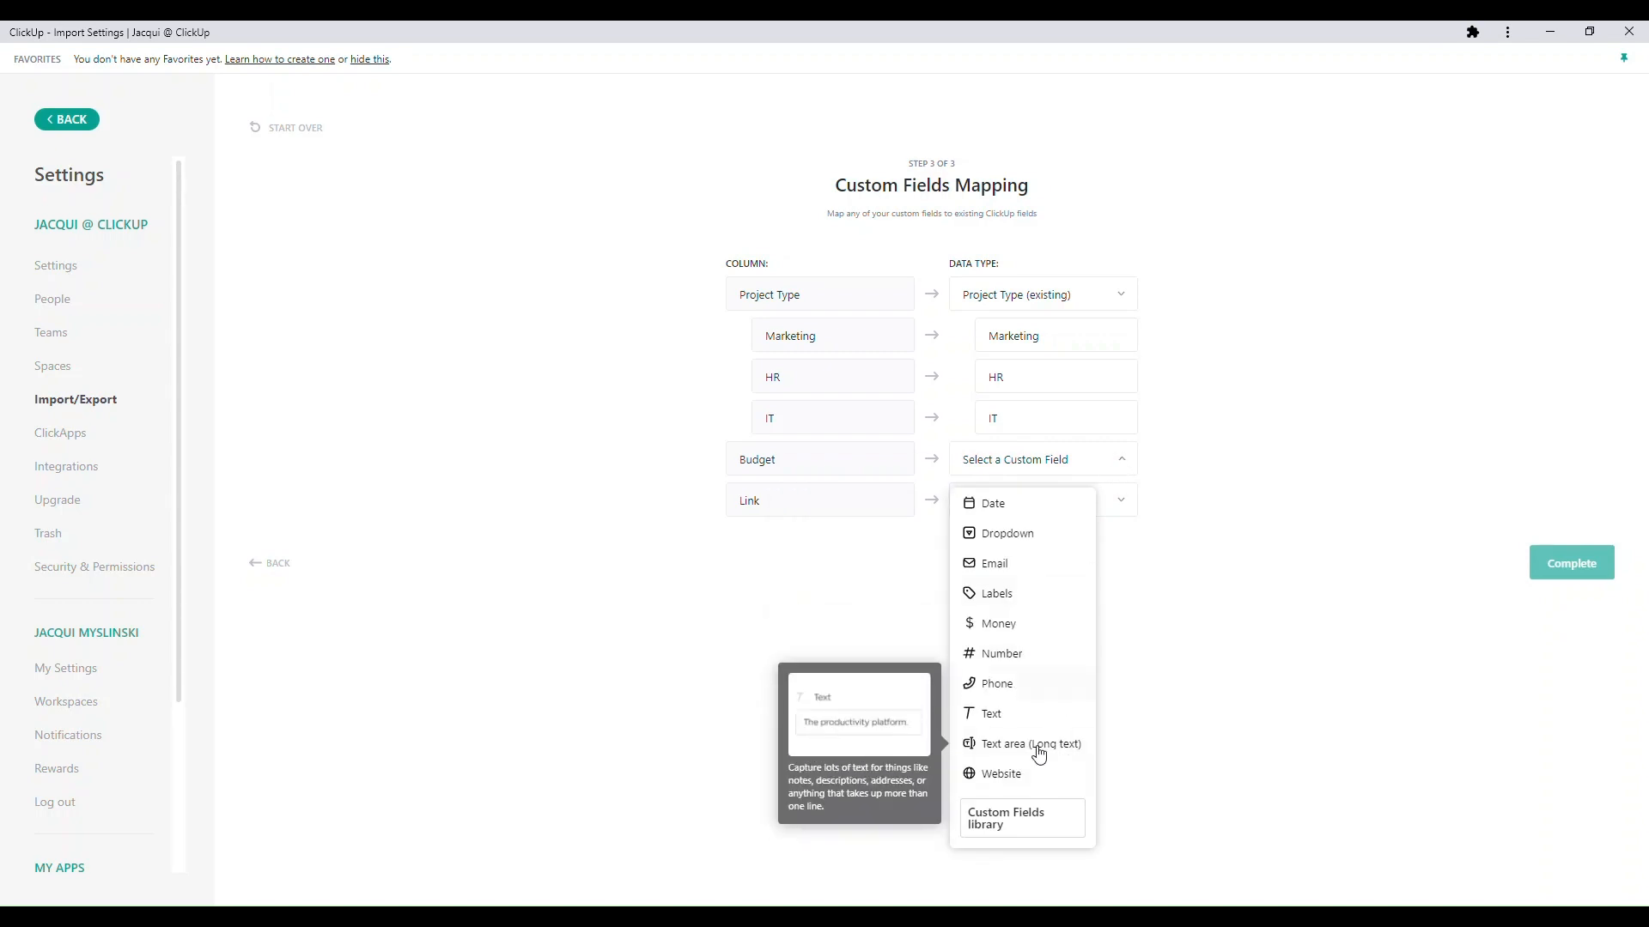
left_click(1069, 829)
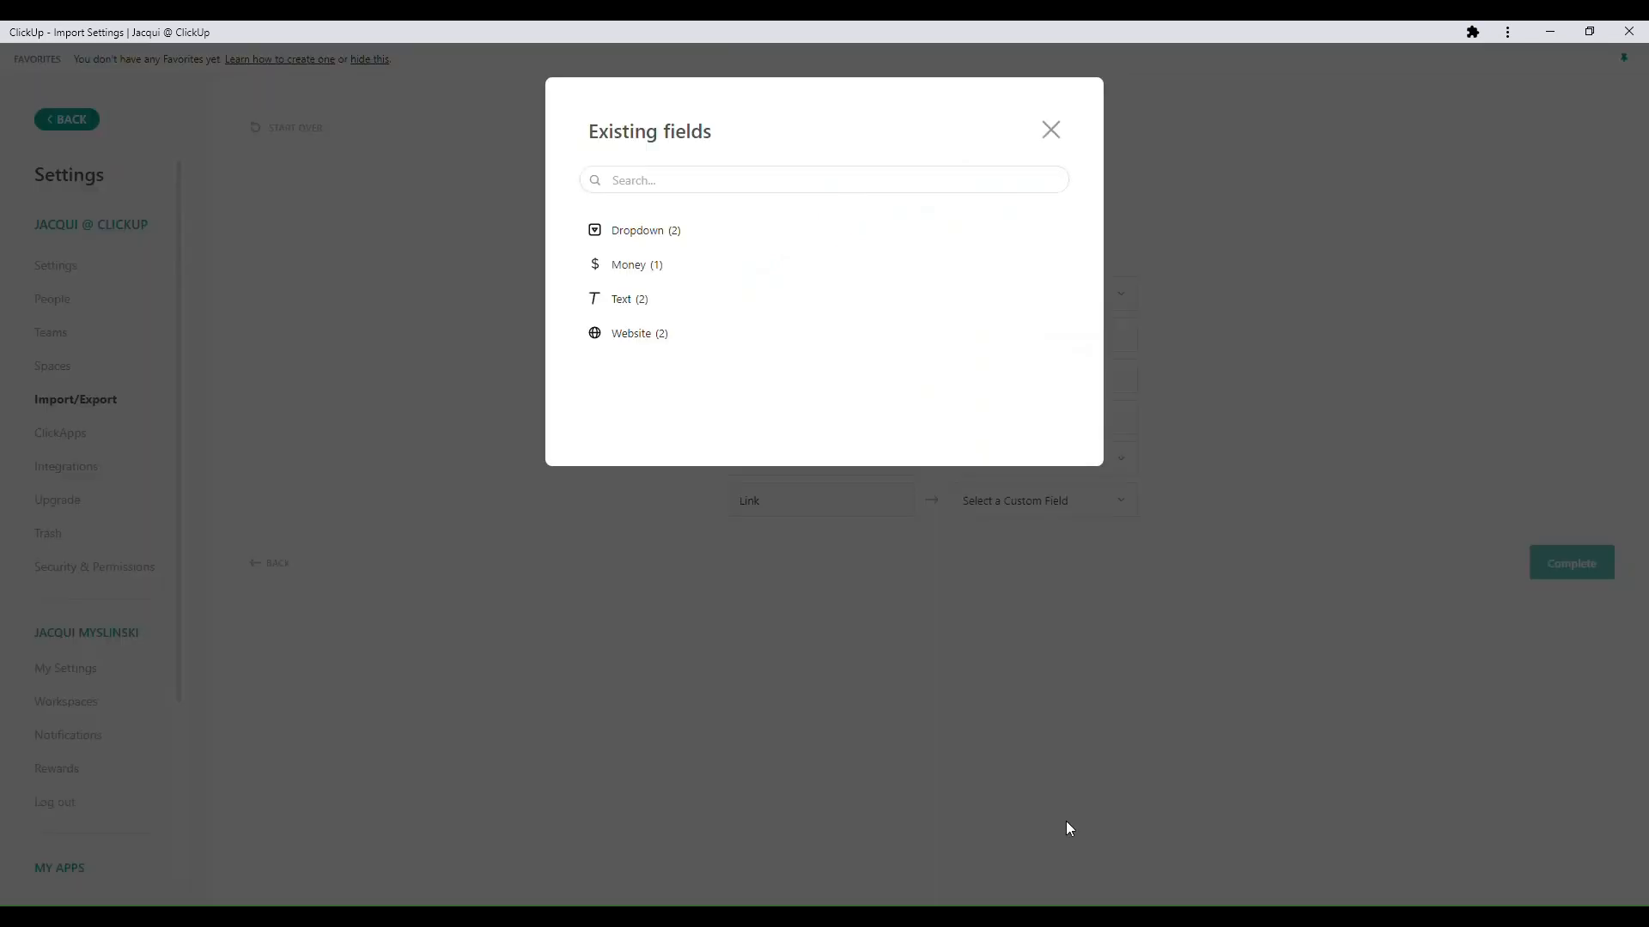
left_click(647, 268)
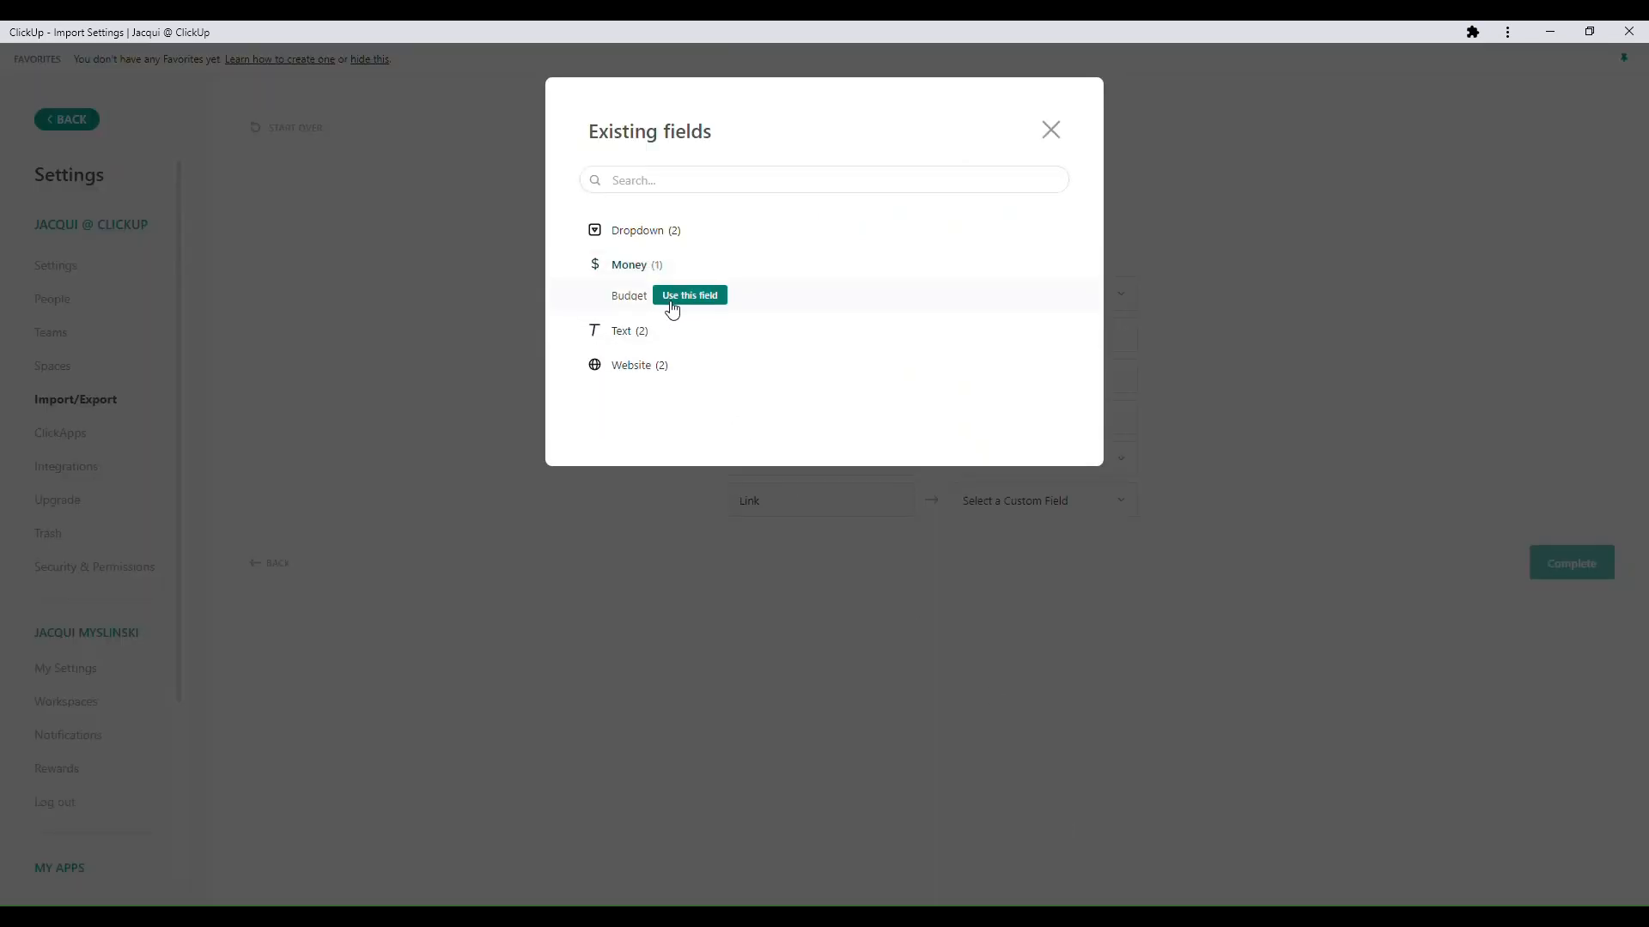
left_click(687, 306)
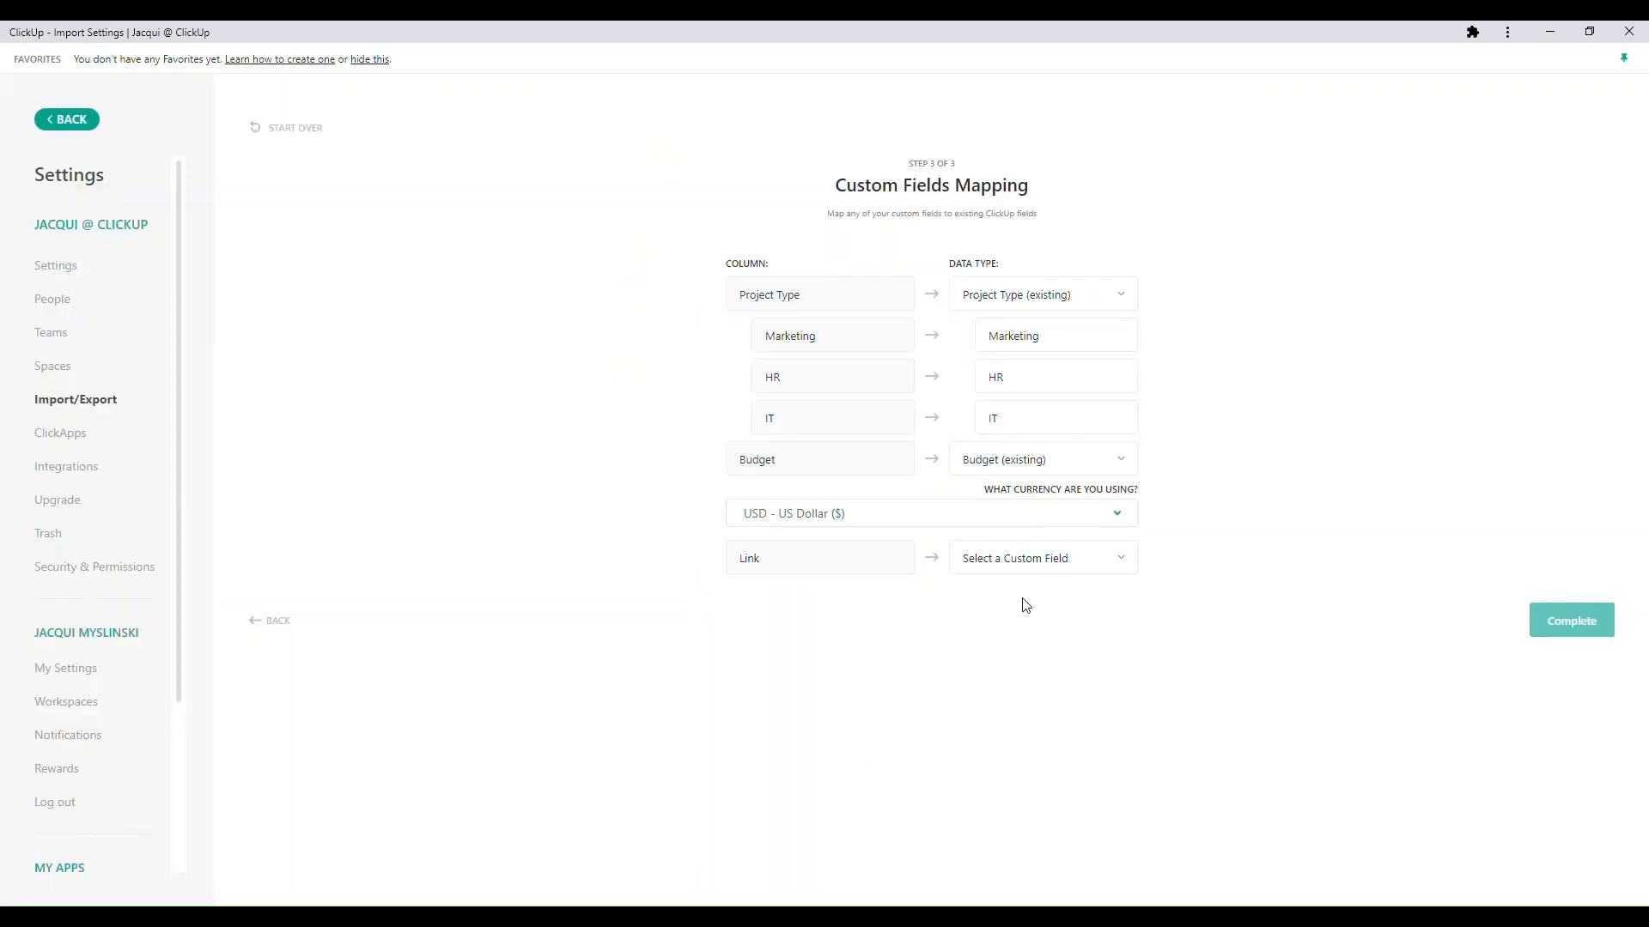
- Map the Link column to the existing Link website field from the Custom Fields library
left_click(1102, 571)
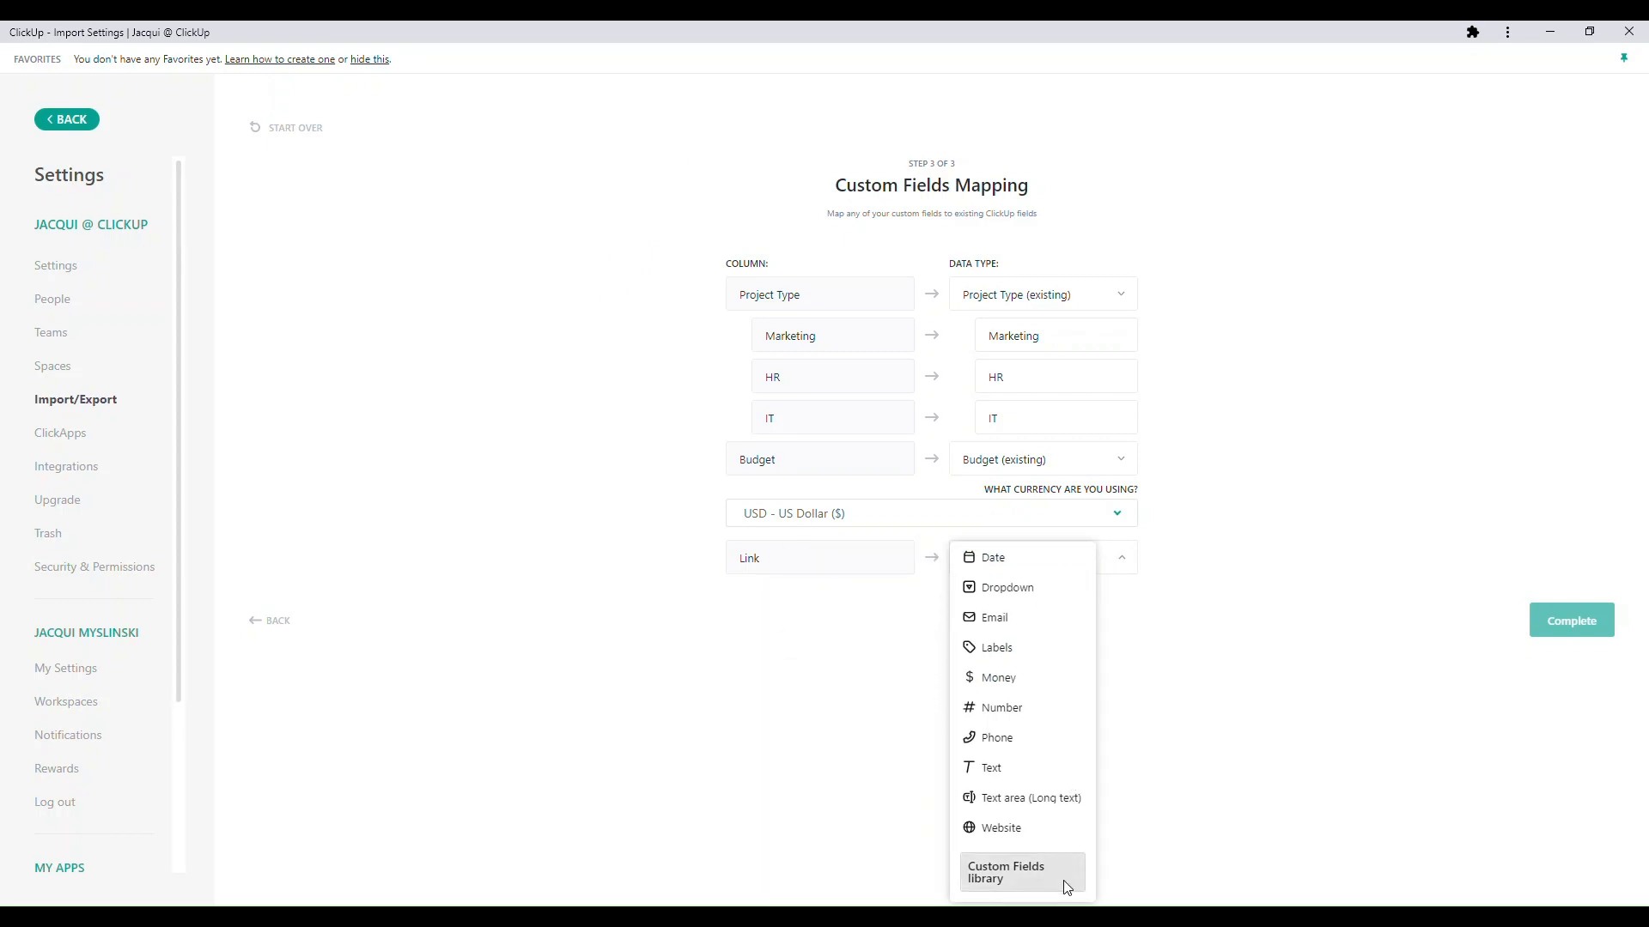
left_click(1039, 872)
left_click(632, 333)
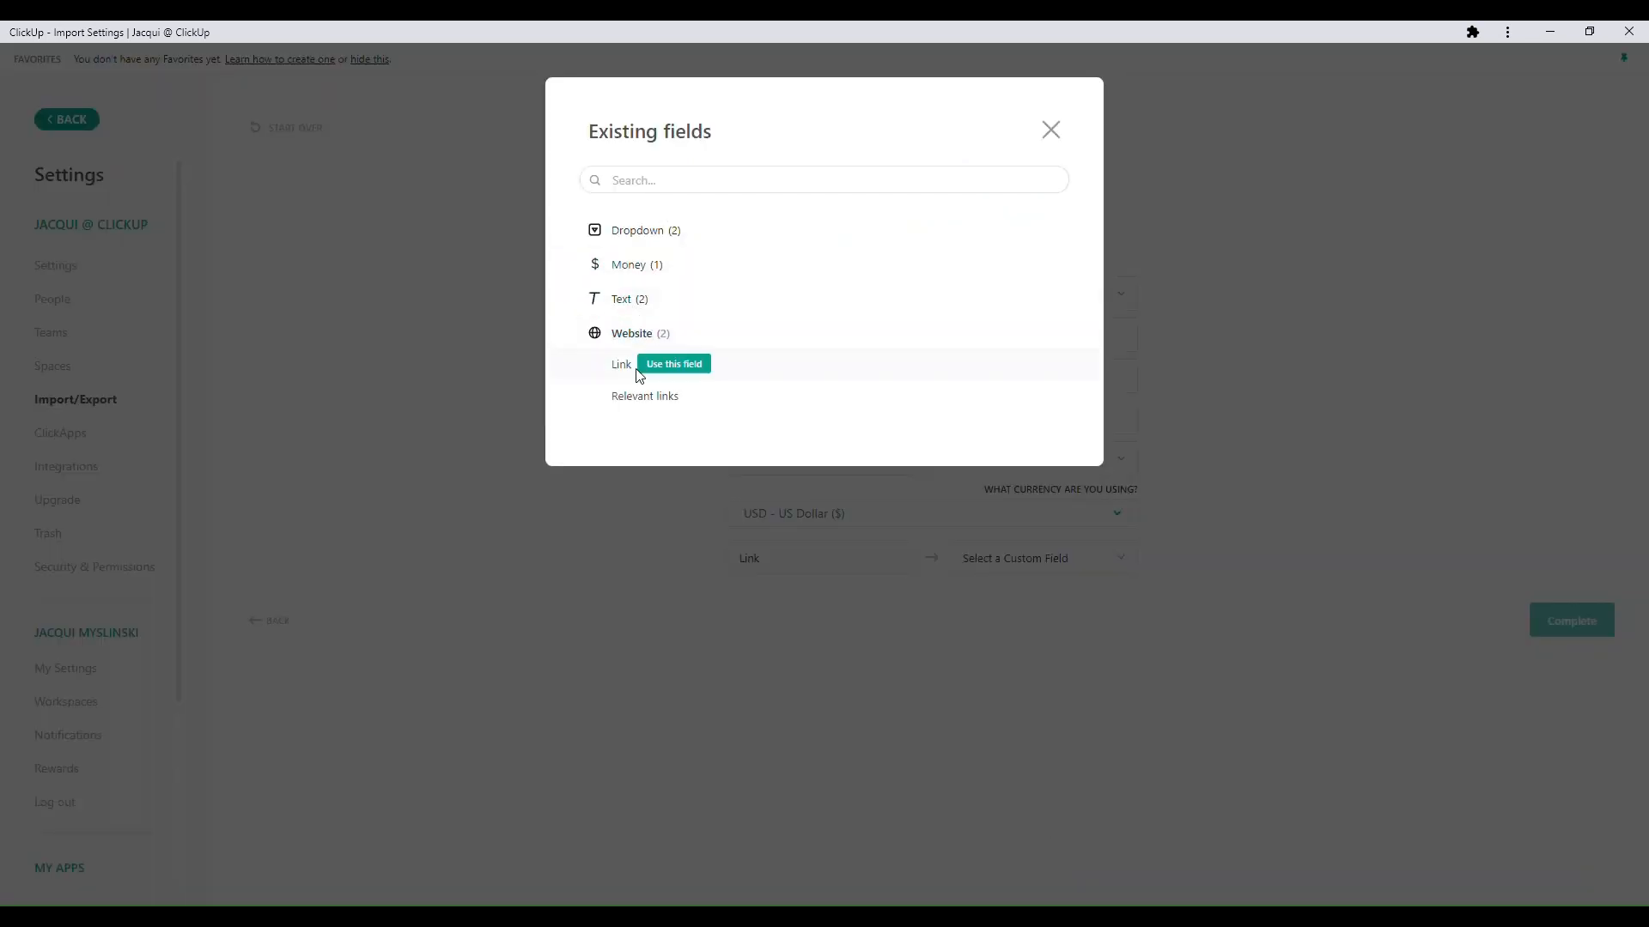
left_click(661, 378)
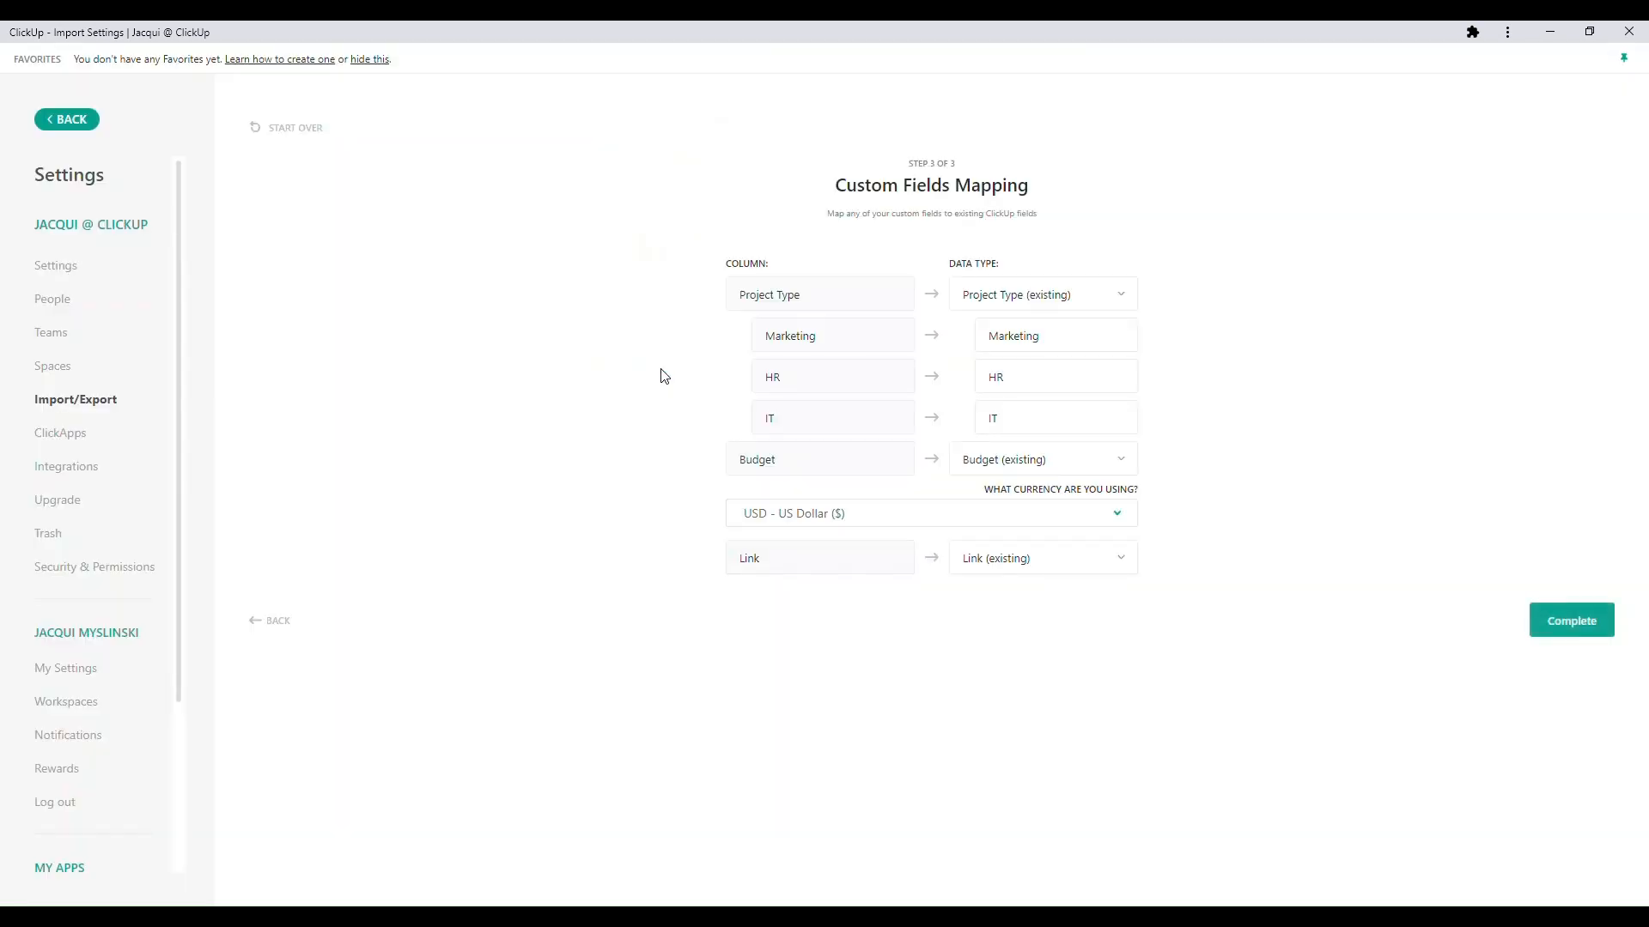
- Complete the import, dismissing the progress banner, and return from the settings to the workspace
left_click(1575, 615)
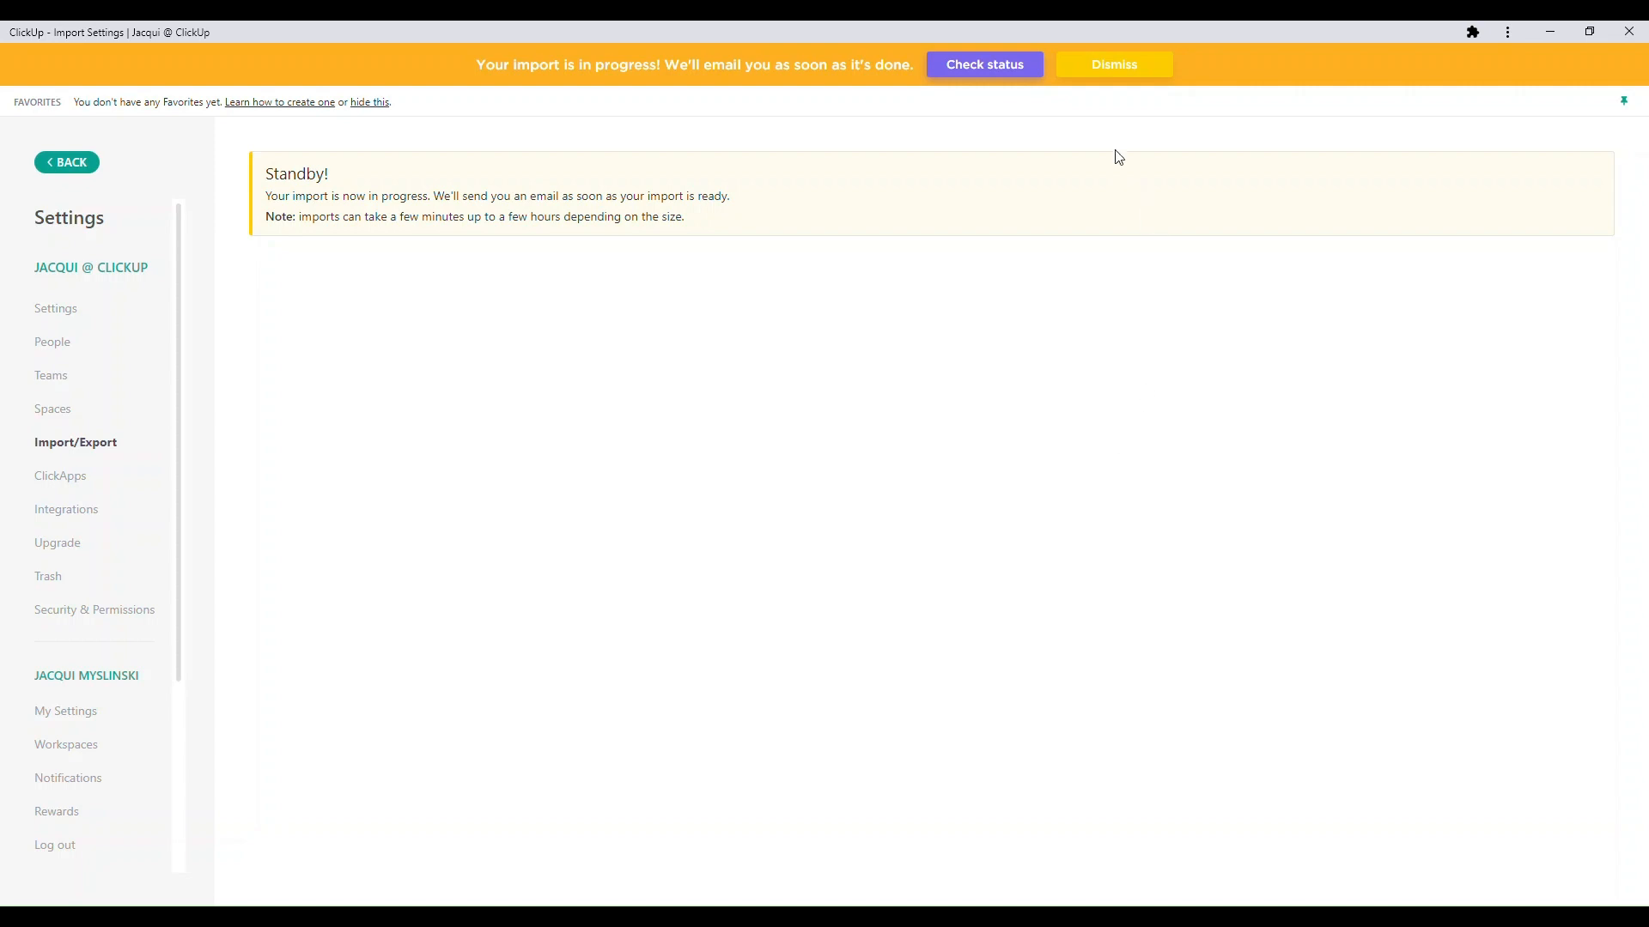
left_click(1116, 76)
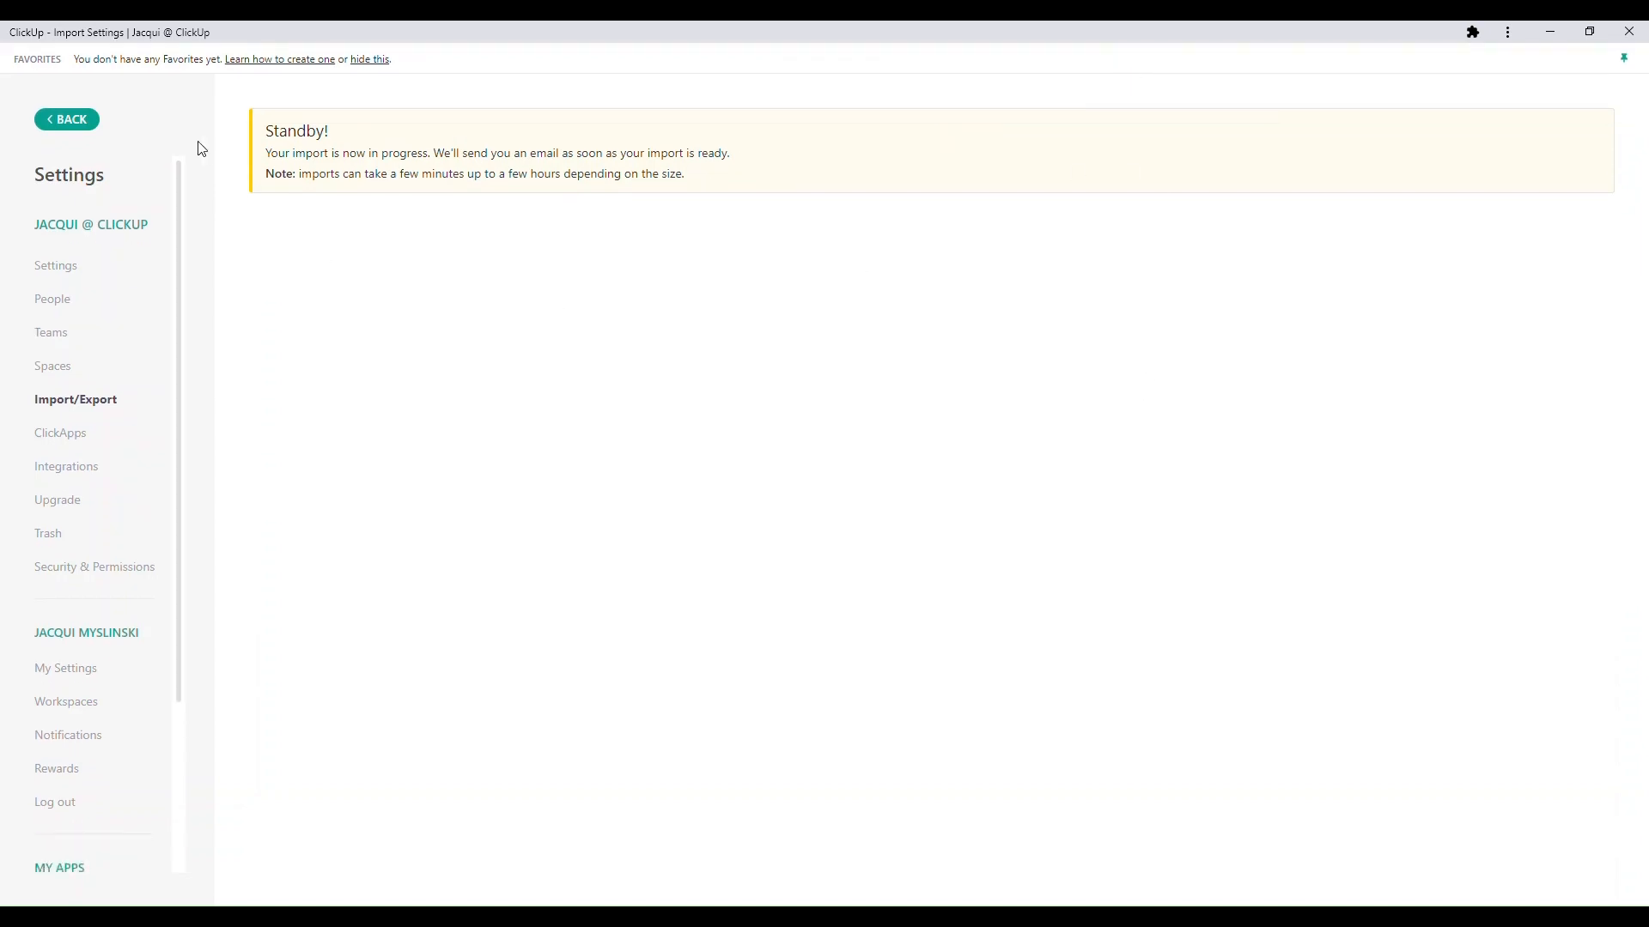
left_click(81, 120)
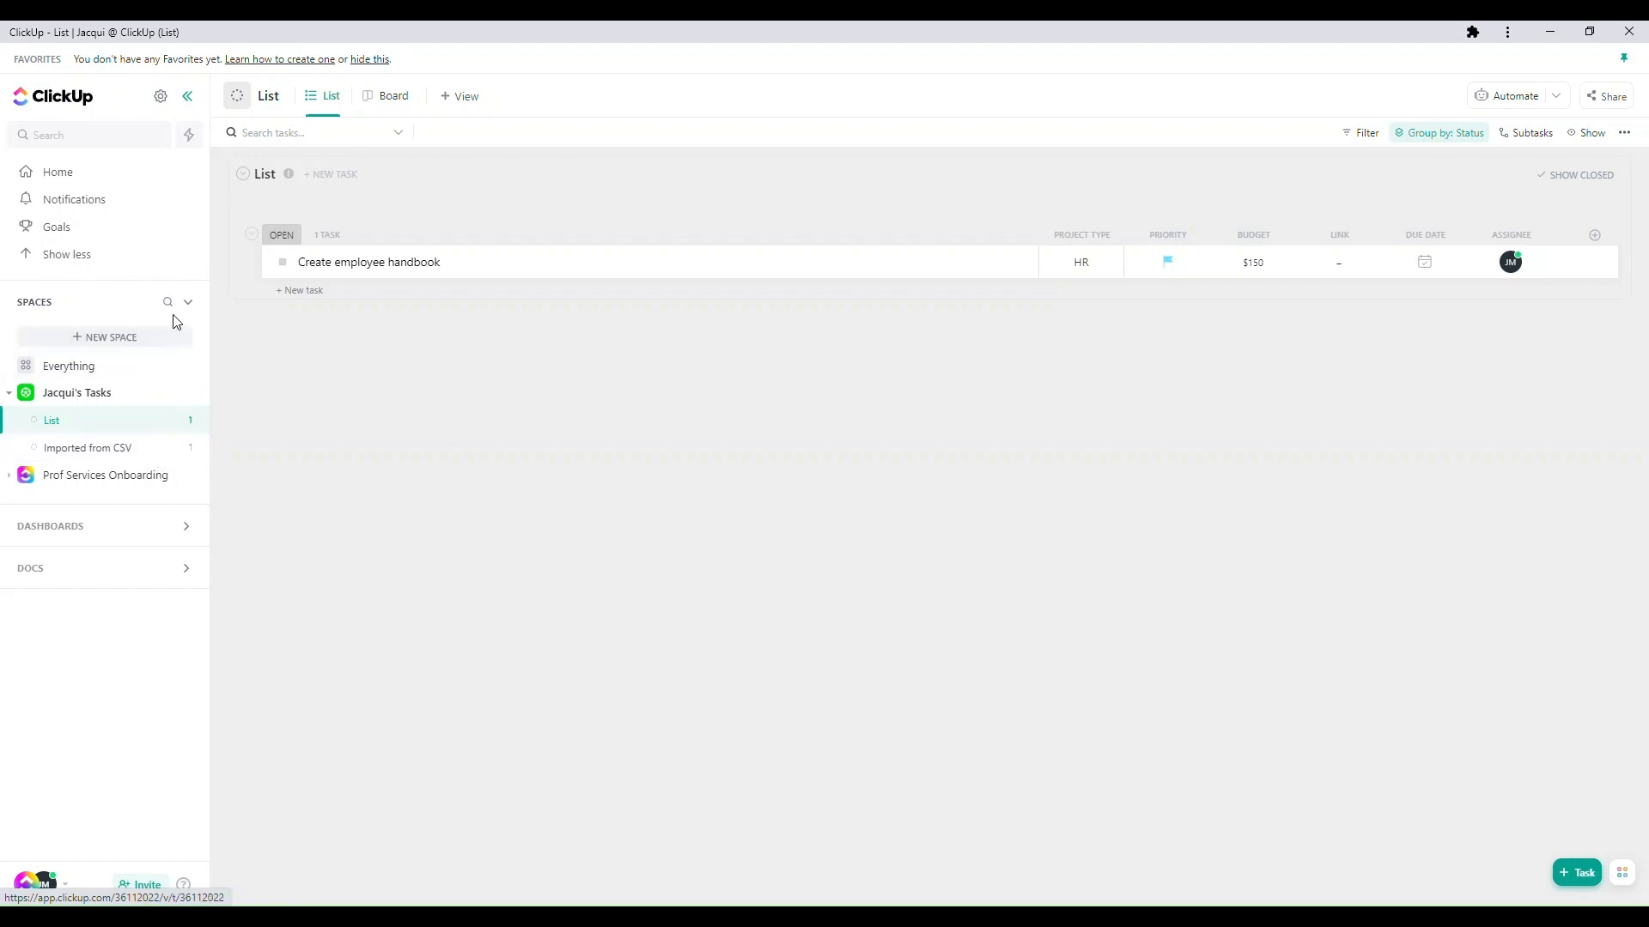
- Open the Imported from CSV list and examine the Monthly newsletter task's description, custom fields and remaining sections
left_click(88, 448)
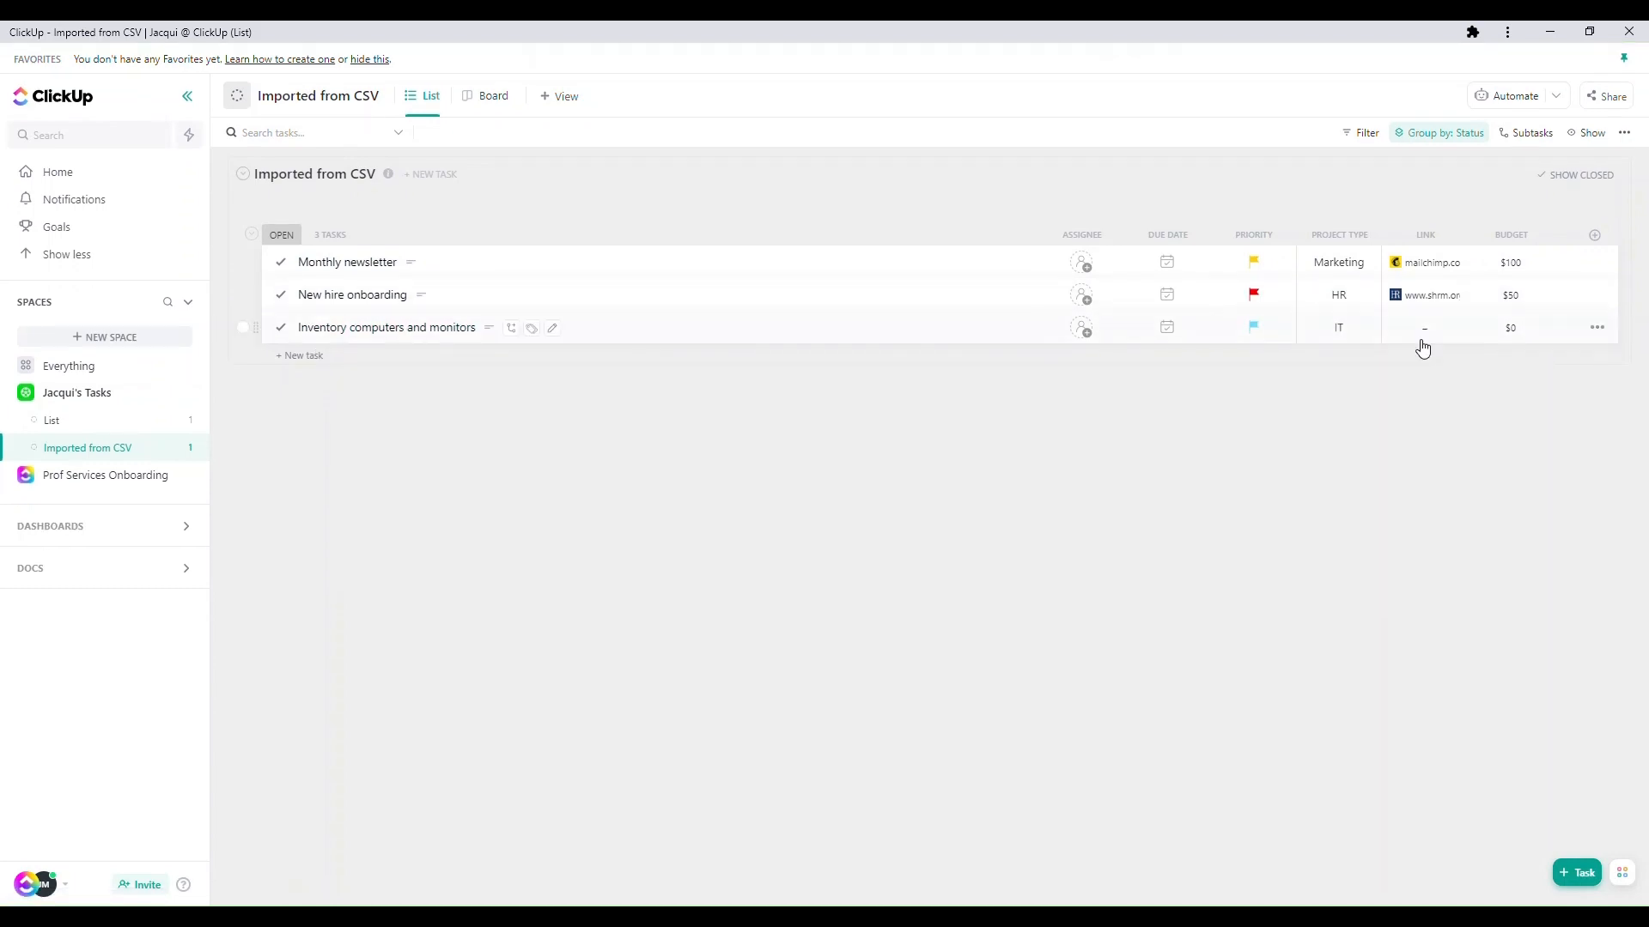
left_click(355, 263)
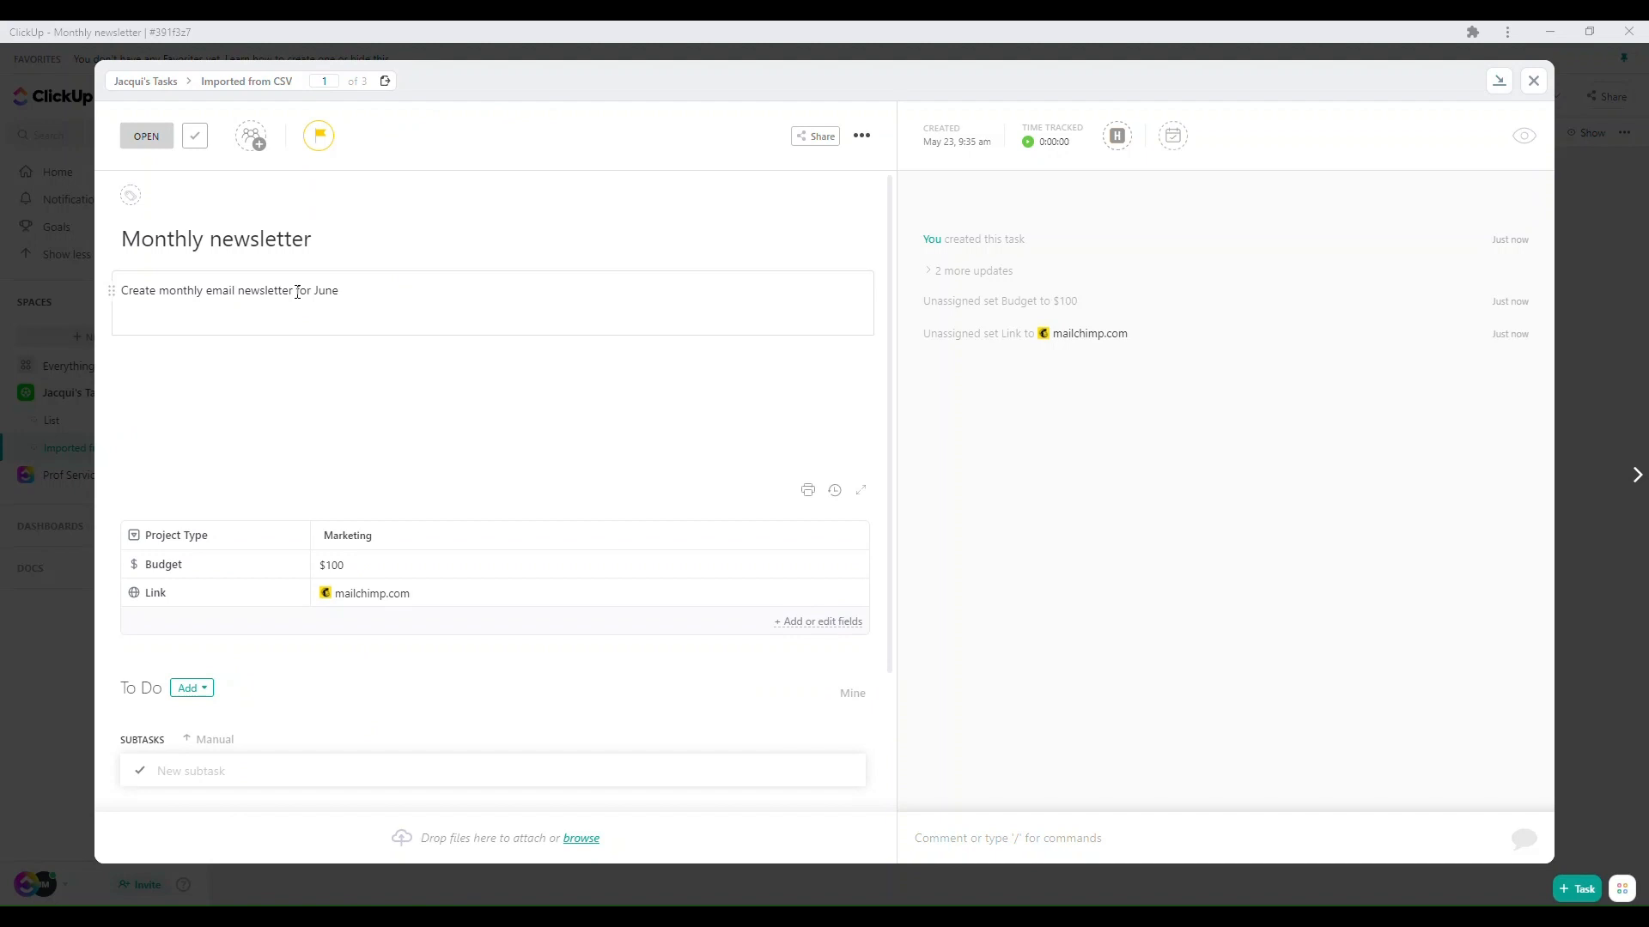
left_click(363, 293)
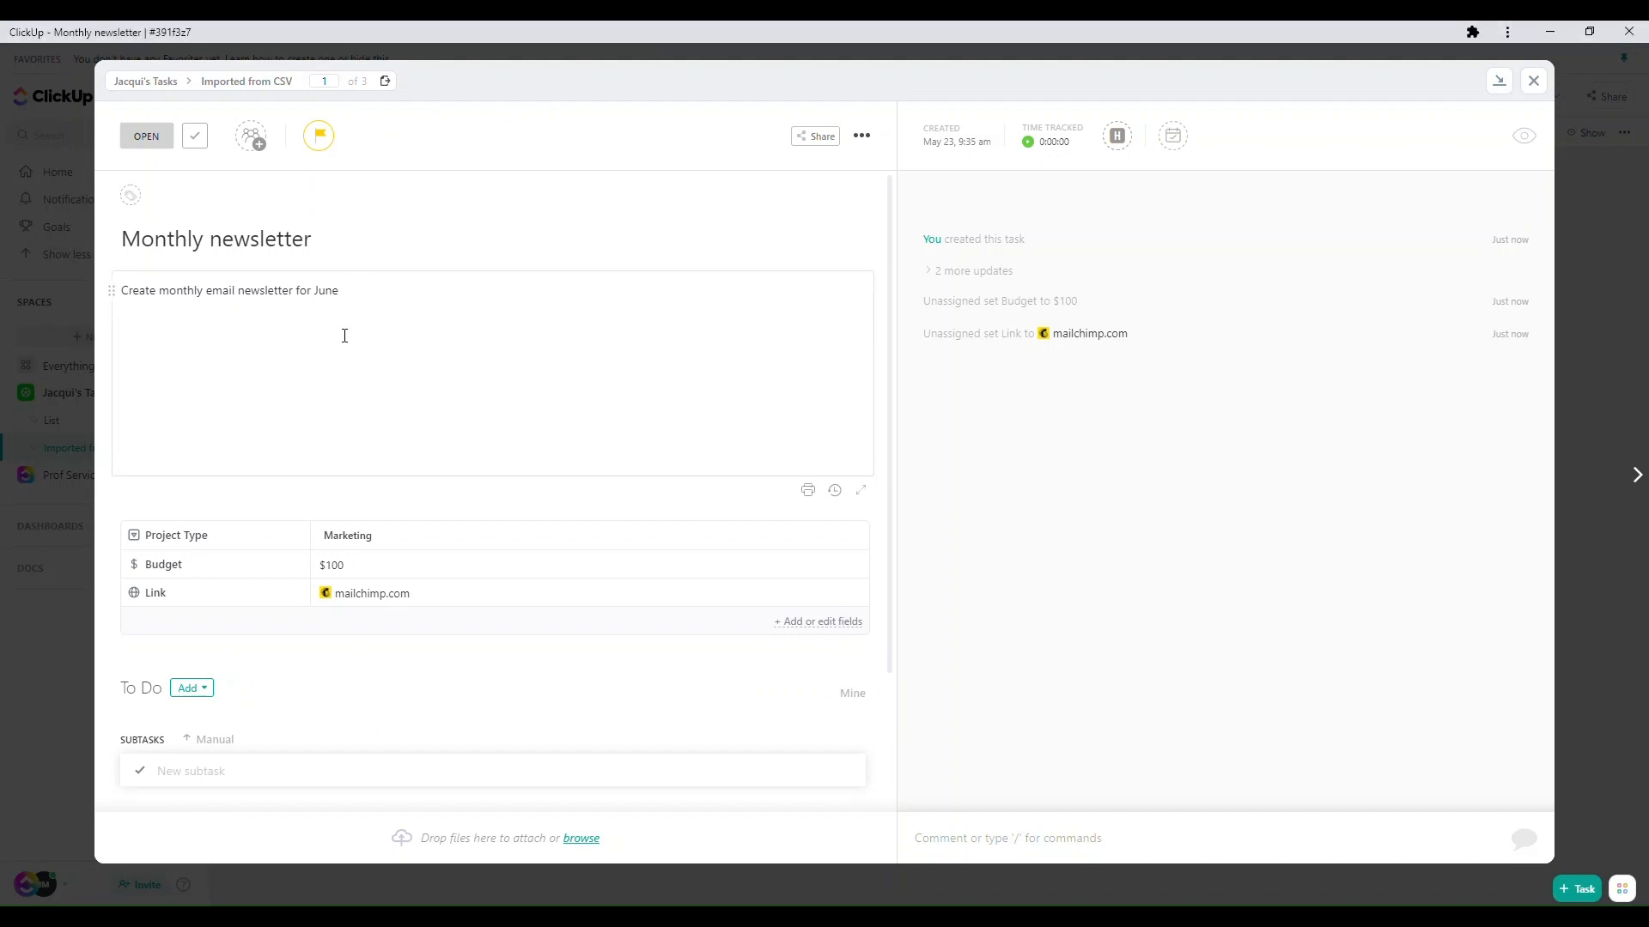
left_click(1540, 83)
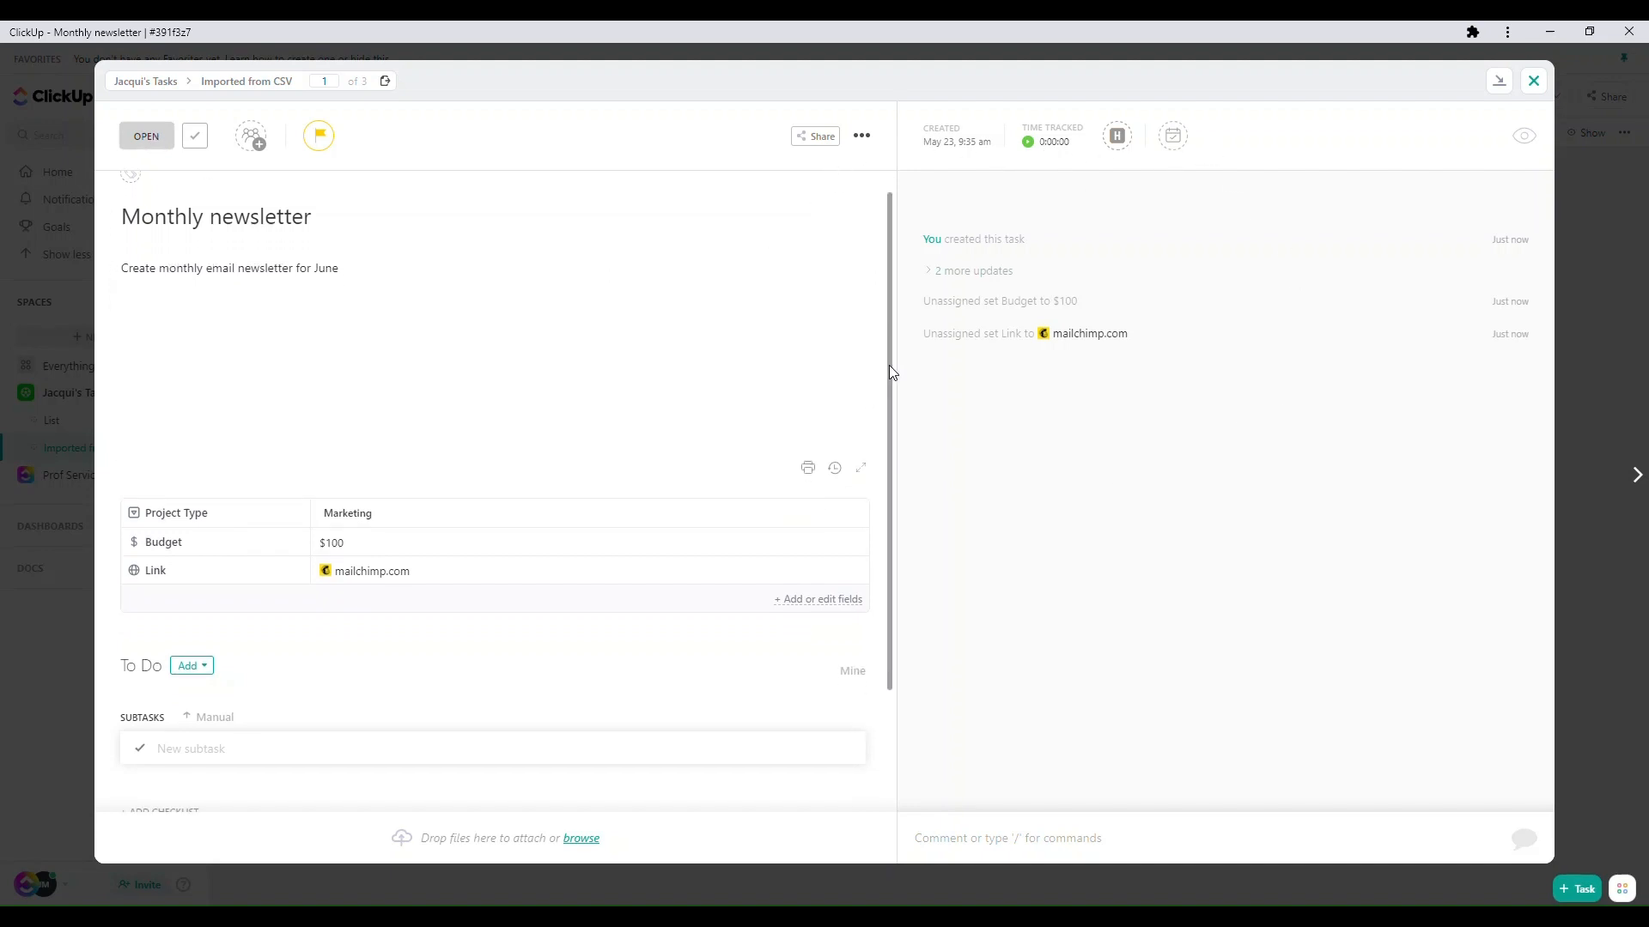
scroll(888, 364, "down", 2)
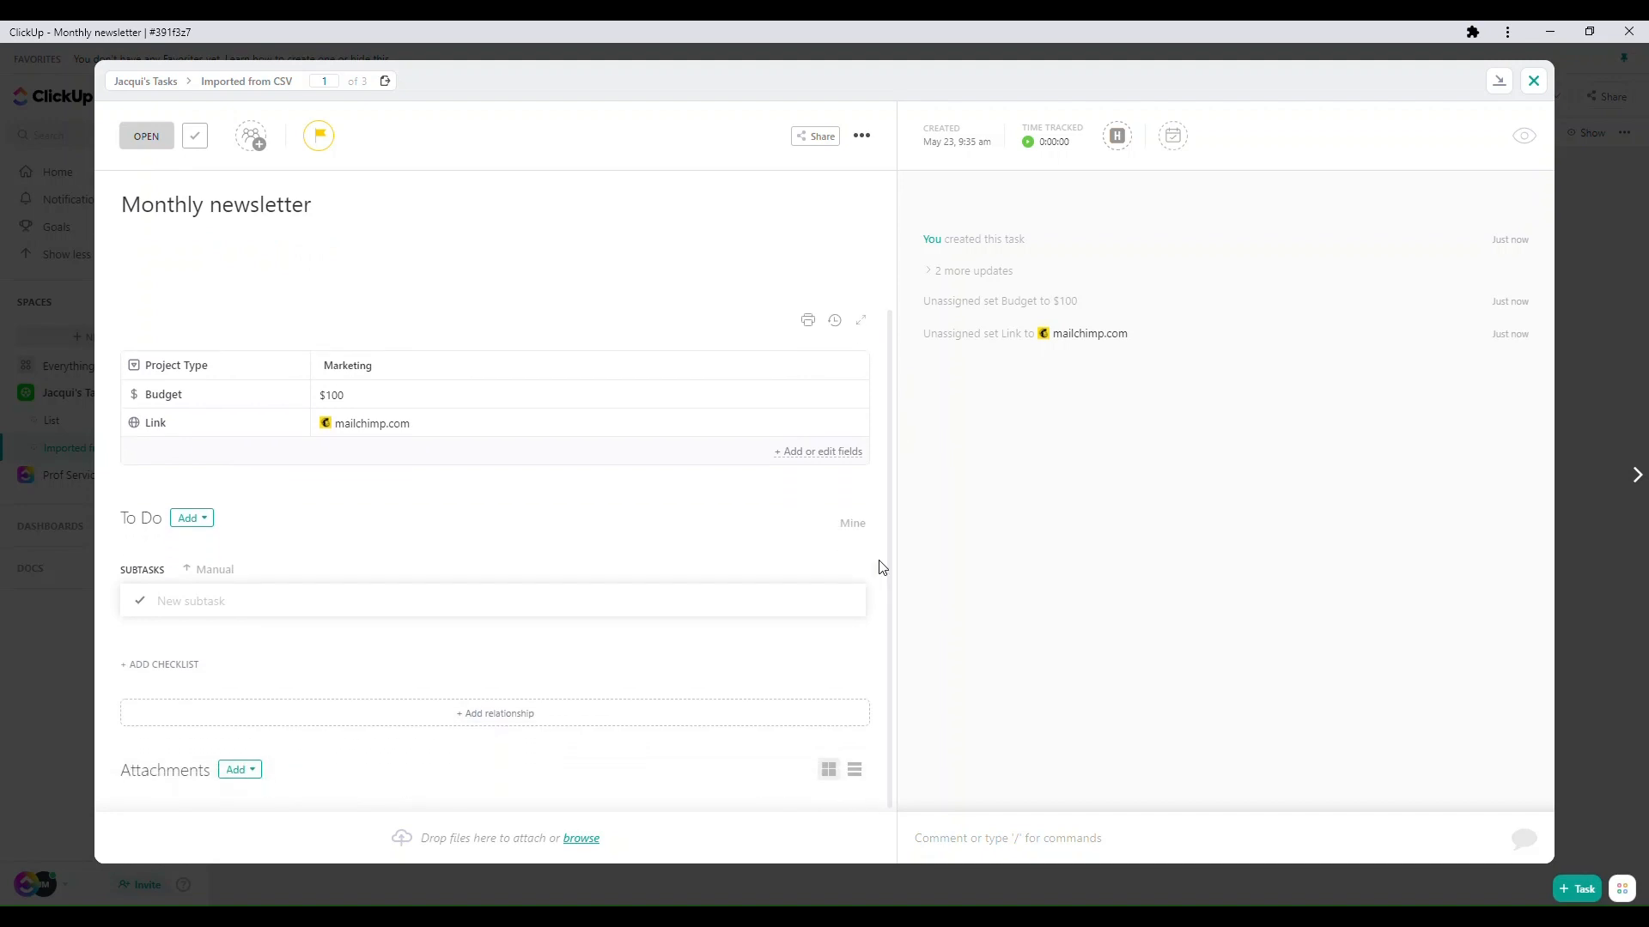